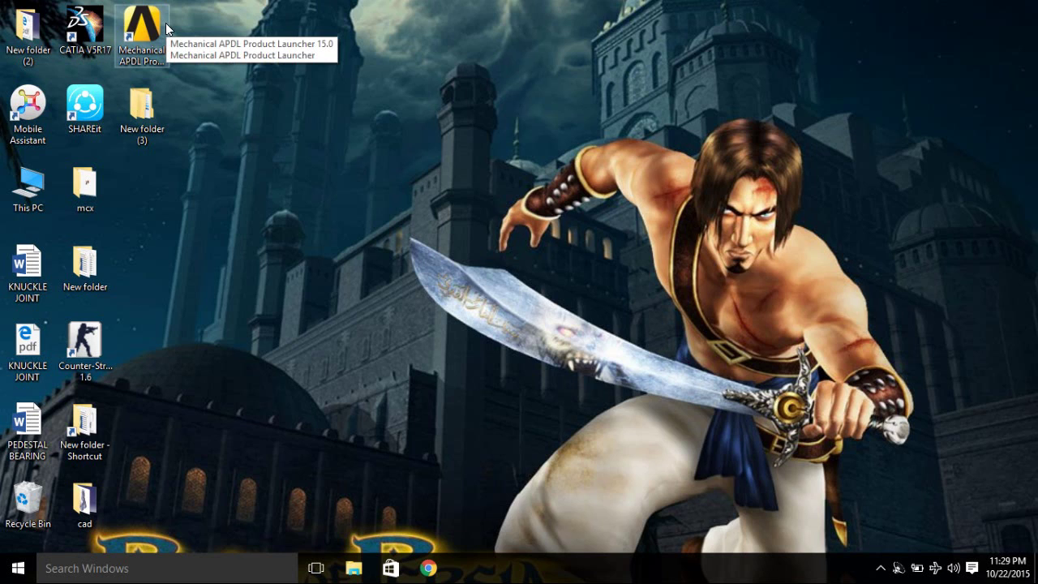
- Start a Mechanical APDL session from the product launcher with the existing simulation settings and maximize the program window
{"action": "double_click", "coordinate": [159, 33]}
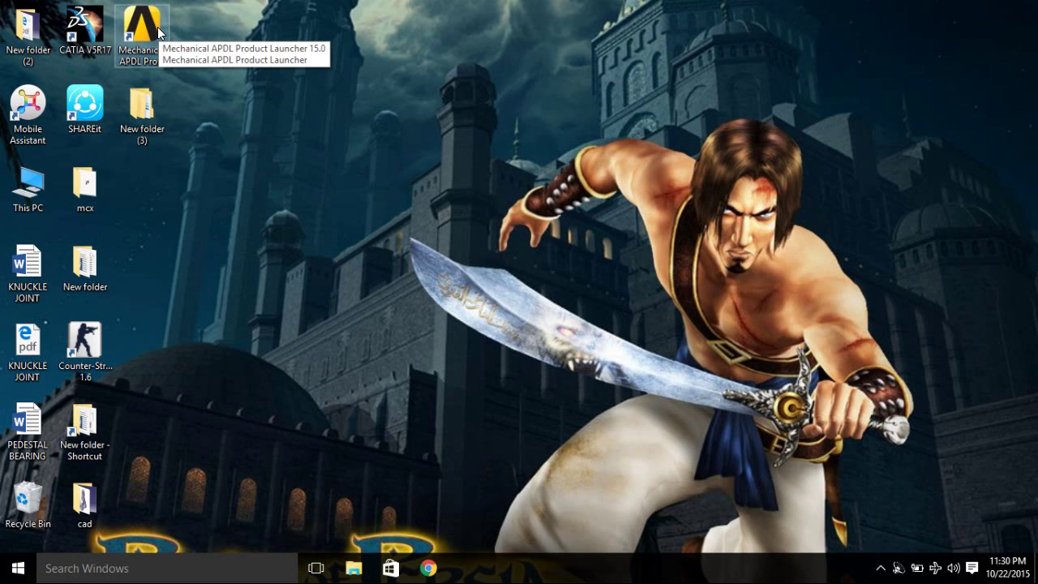
{"action": "double_click", "coordinate": [159, 32]}
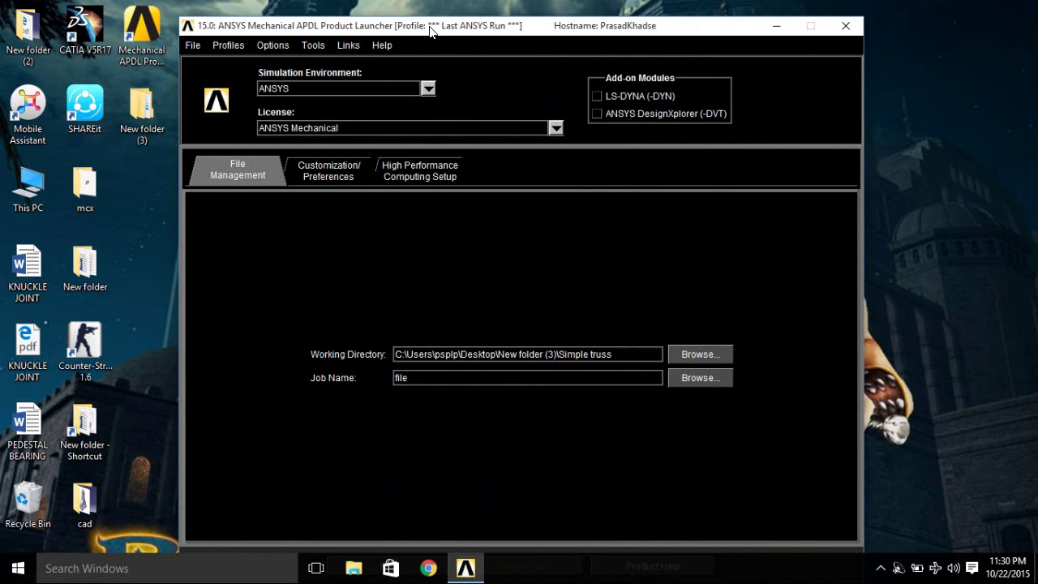
{"action": "left_click_drag", "start_coordinate": [429, 30], "coordinate": [440, 14]}
{"action": "left_click", "coordinate": [427, 548]}
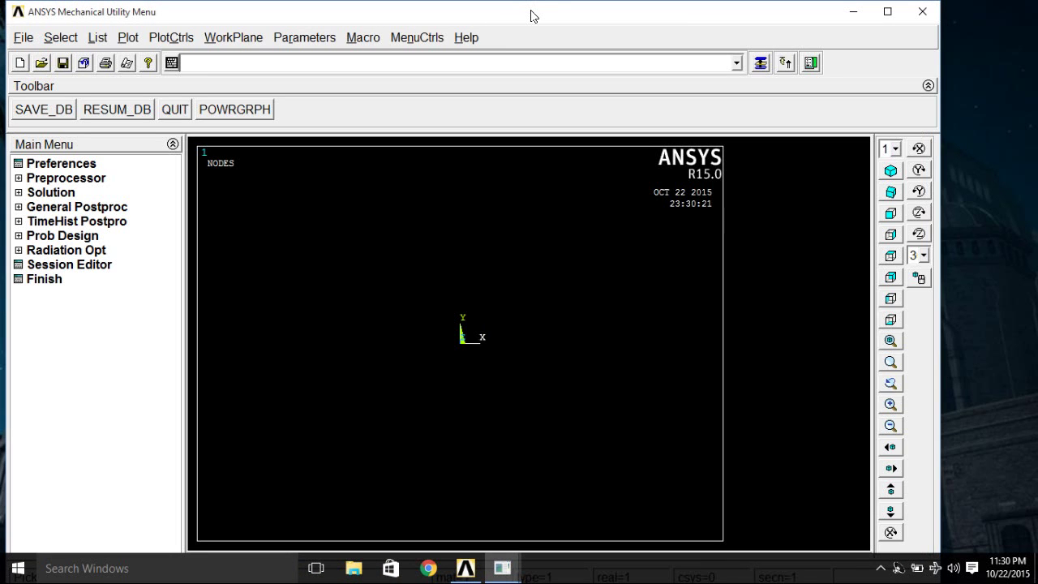
{"action": "double_click", "coordinate": [533, 16]}
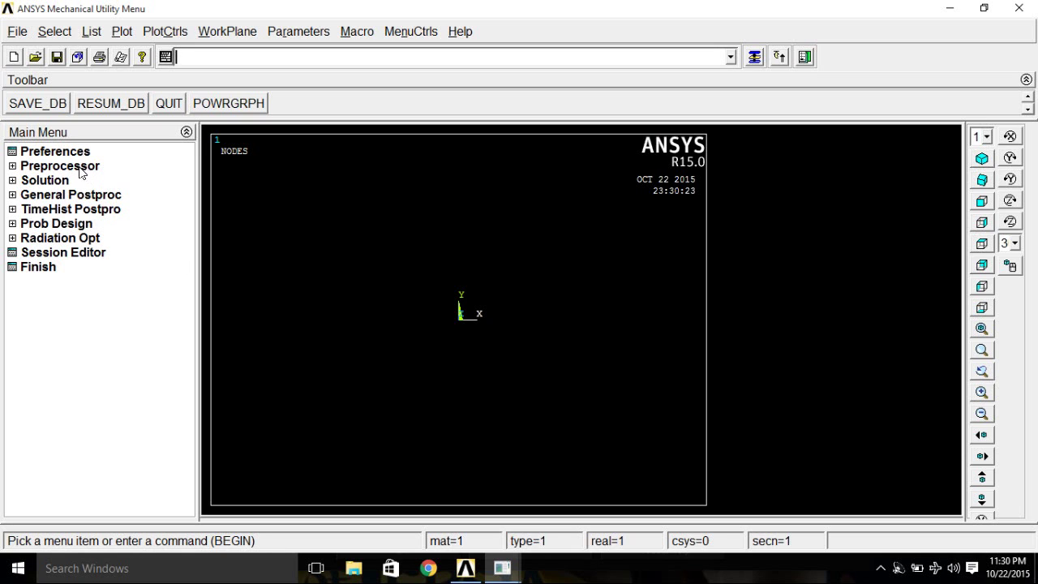
- Set the GUI filtering preferences to show only the Structural discipline
{"action": "left_click", "coordinate": [51, 154]}
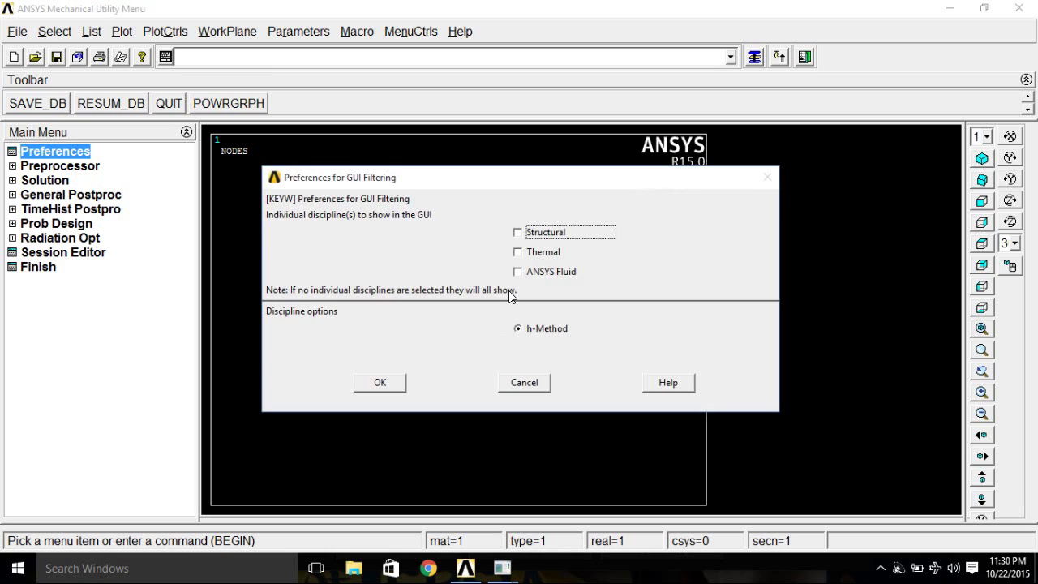
{"action": "left_click", "coordinate": [395, 382]}
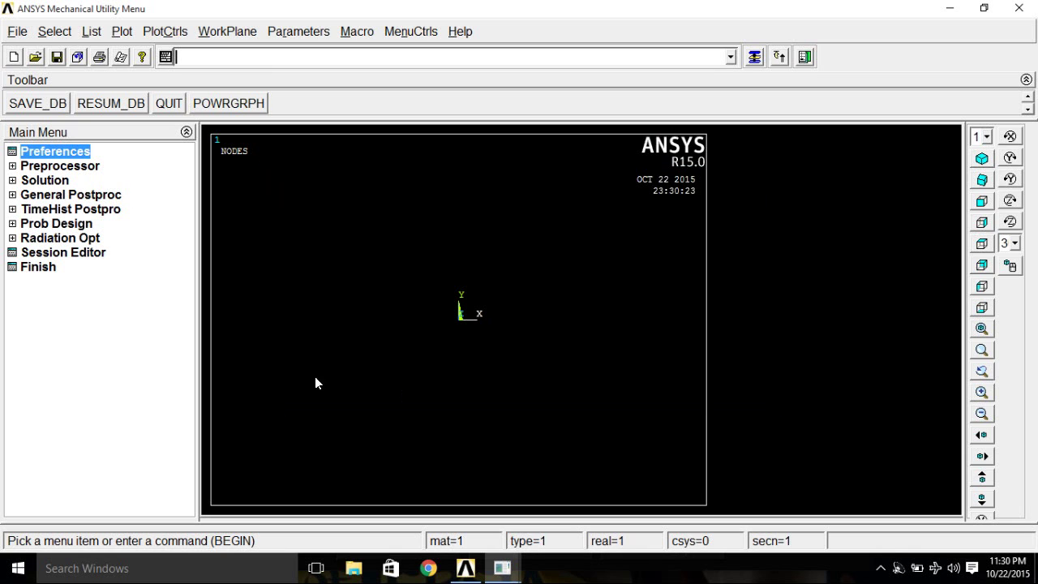
- Define element type 1 in the preprocessor as the structural link element 3D finit stn 180
{"action": "left_click", "coordinate": [42, 166]}
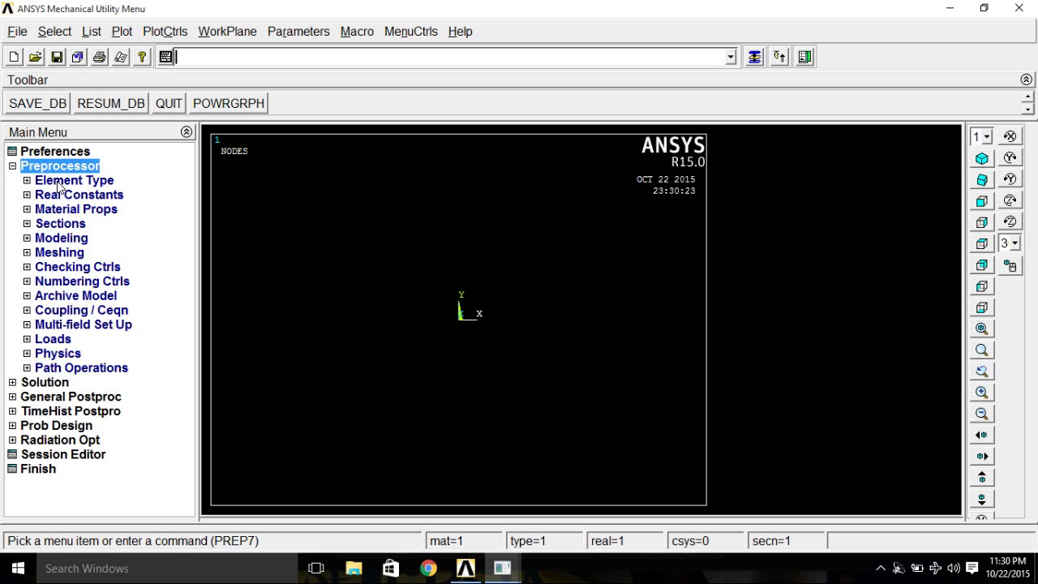
{"action": "left_click", "coordinate": [59, 182]}
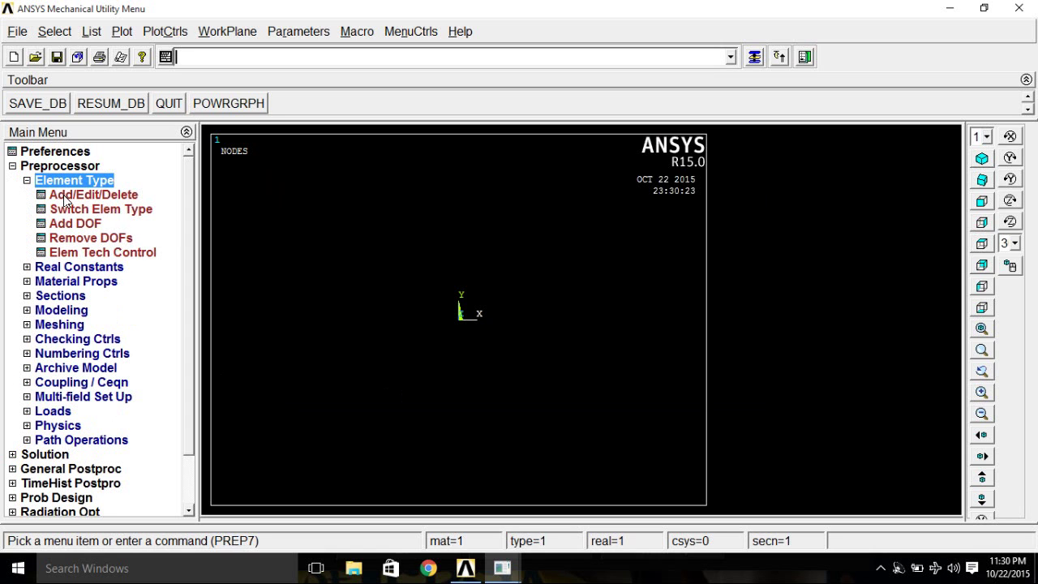
{"action": "left_click", "coordinate": [67, 200]}
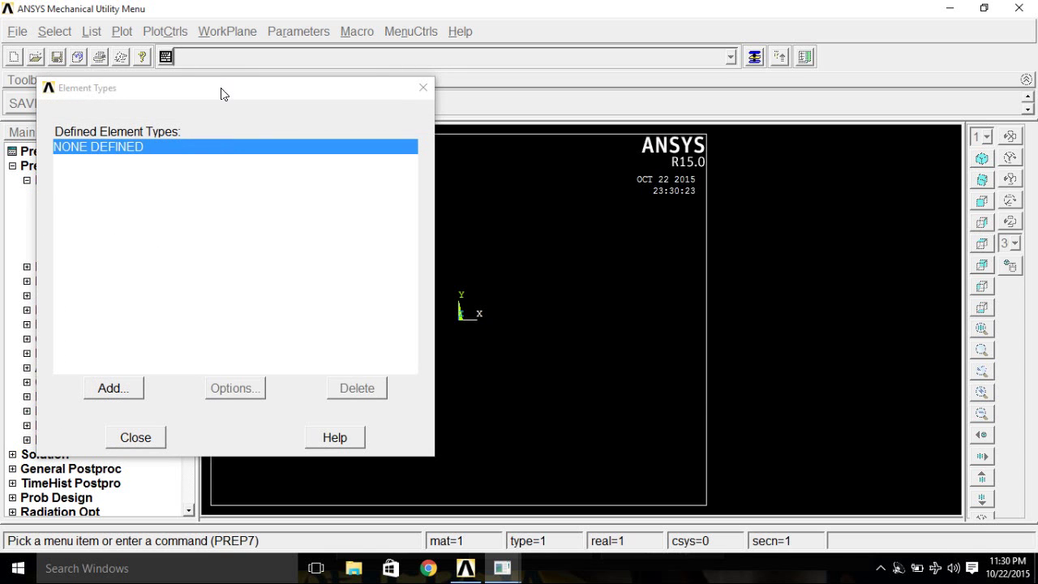
{"action": "left_click_drag", "start_coordinate": [221, 88], "coordinate": [315, 13]}
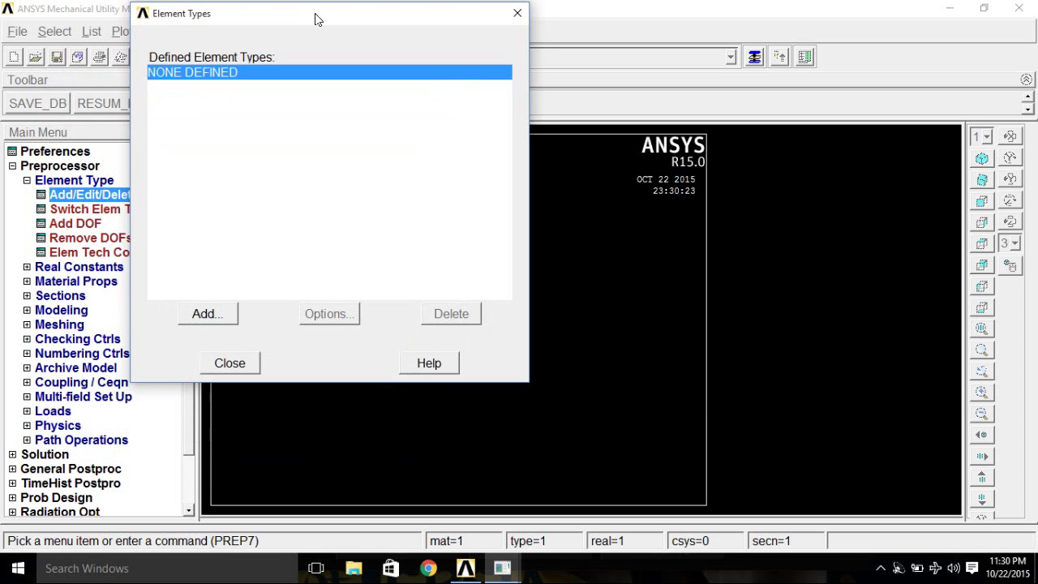
{"action": "left_click", "coordinate": [203, 314]}
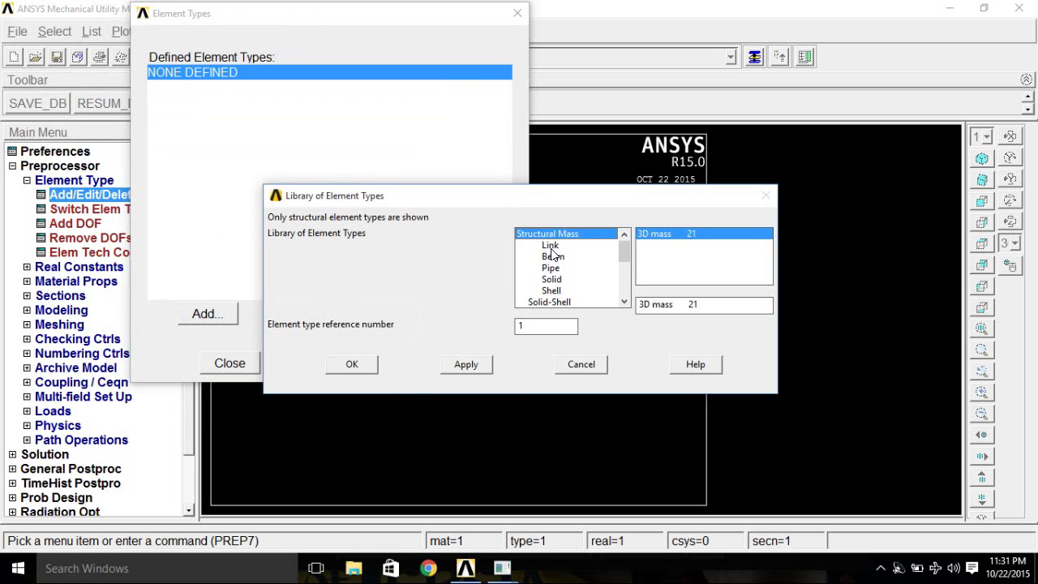
{"action": "left_click", "coordinate": [551, 247]}
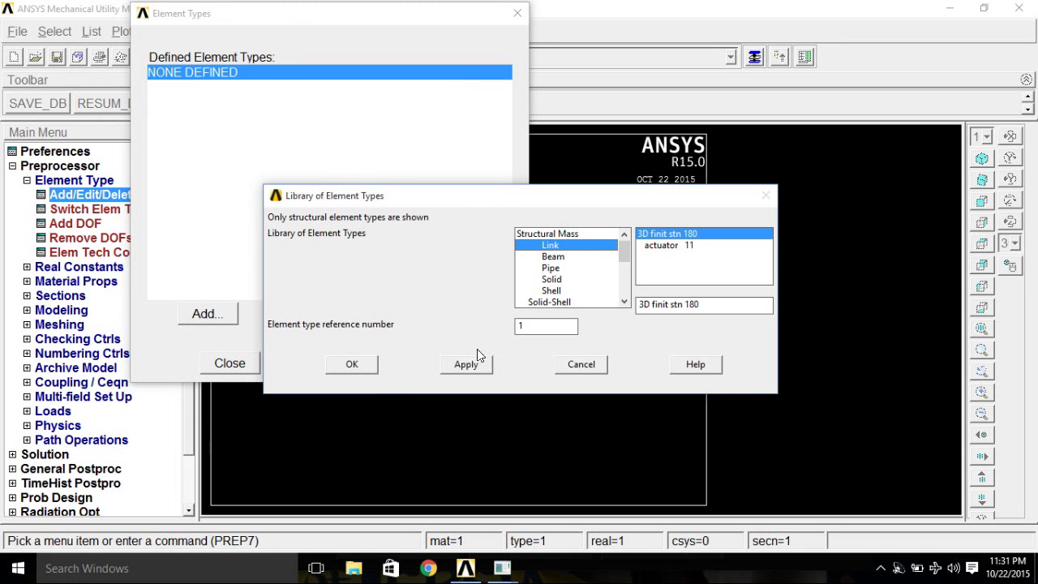
{"action": "left_click", "coordinate": [349, 364]}
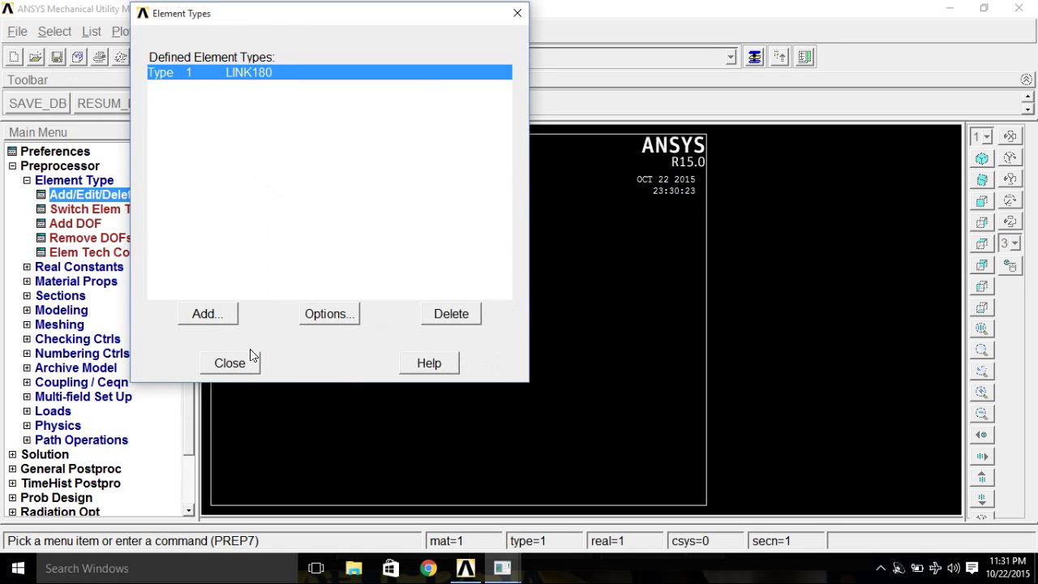
{"action": "left_click", "coordinate": [230, 363]}
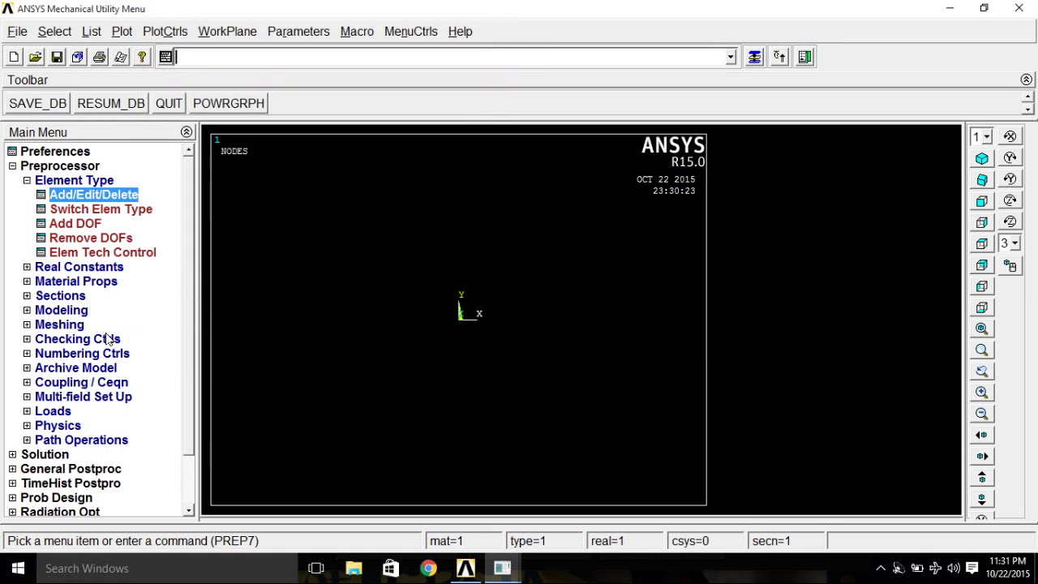
- Define real constant set 1 for the LINK180 element with a cross-sectional area of 3250
{"action": "left_click", "coordinate": [38, 273]}
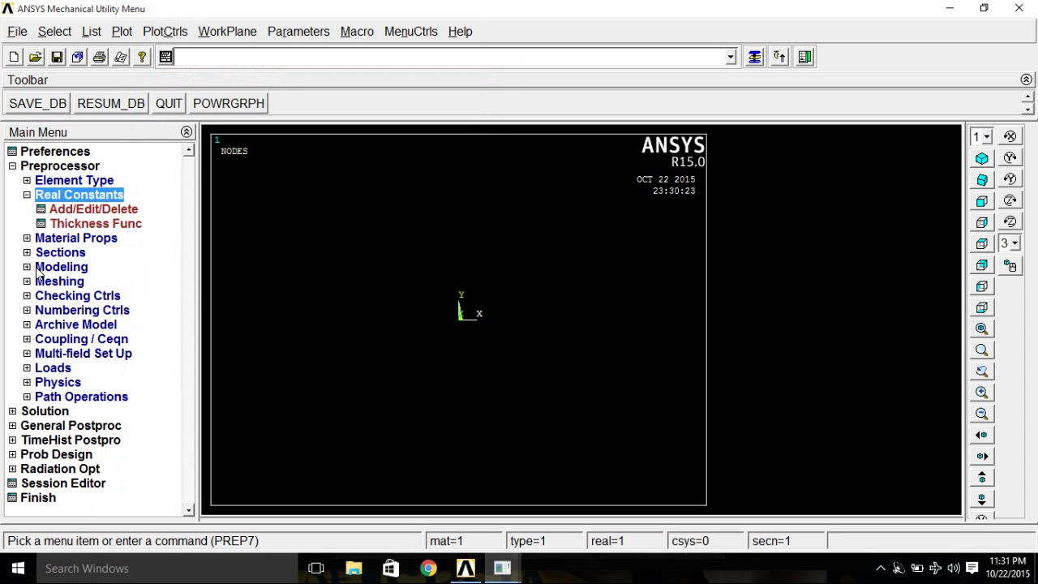
{"action": "left_click", "coordinate": [73, 209]}
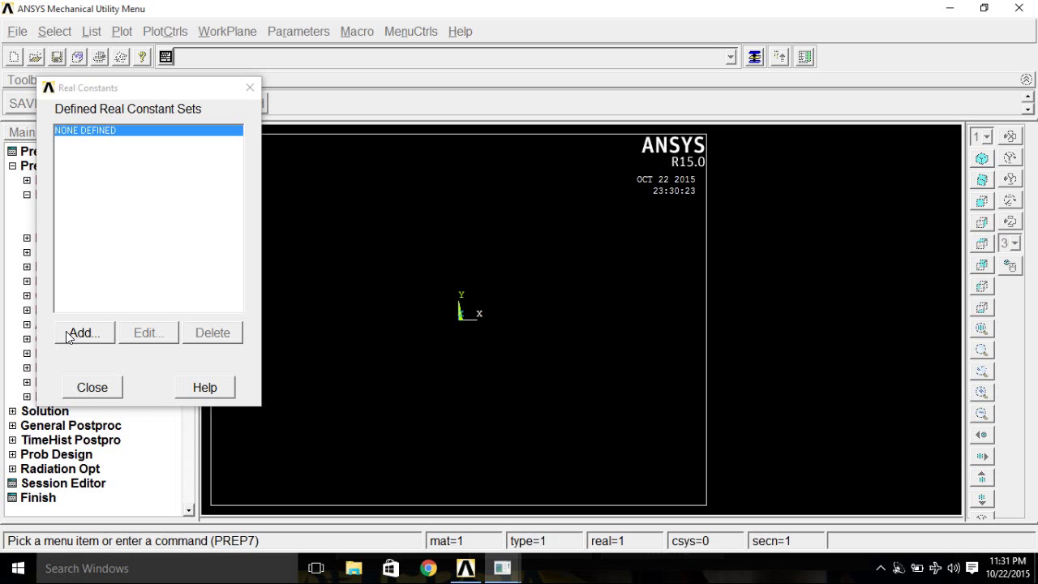
{"action": "left_click", "coordinate": [69, 336]}
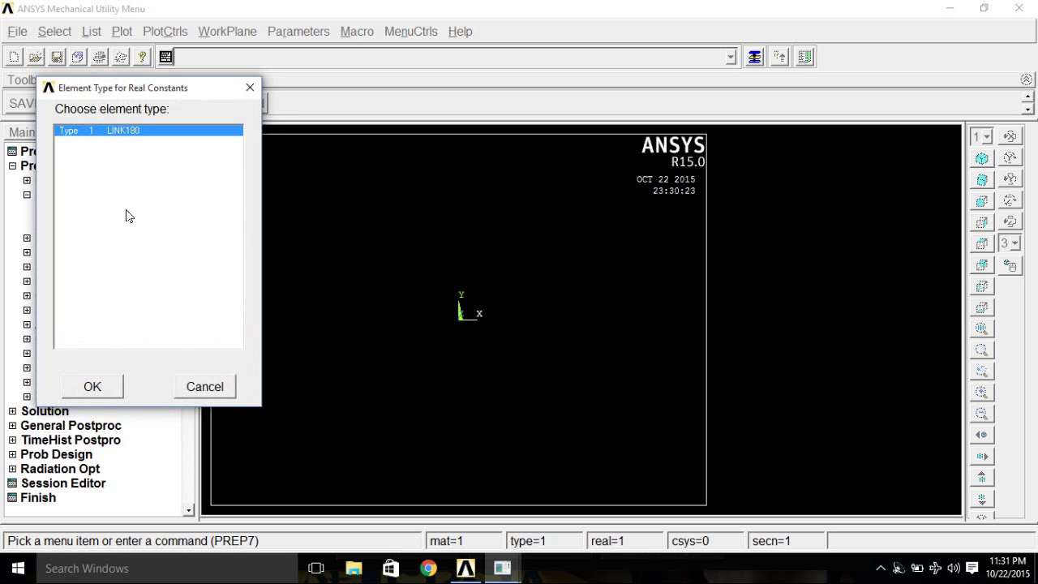
{"action": "left_click", "coordinate": [116, 133]}
{"action": "left_click", "coordinate": [106, 392]}
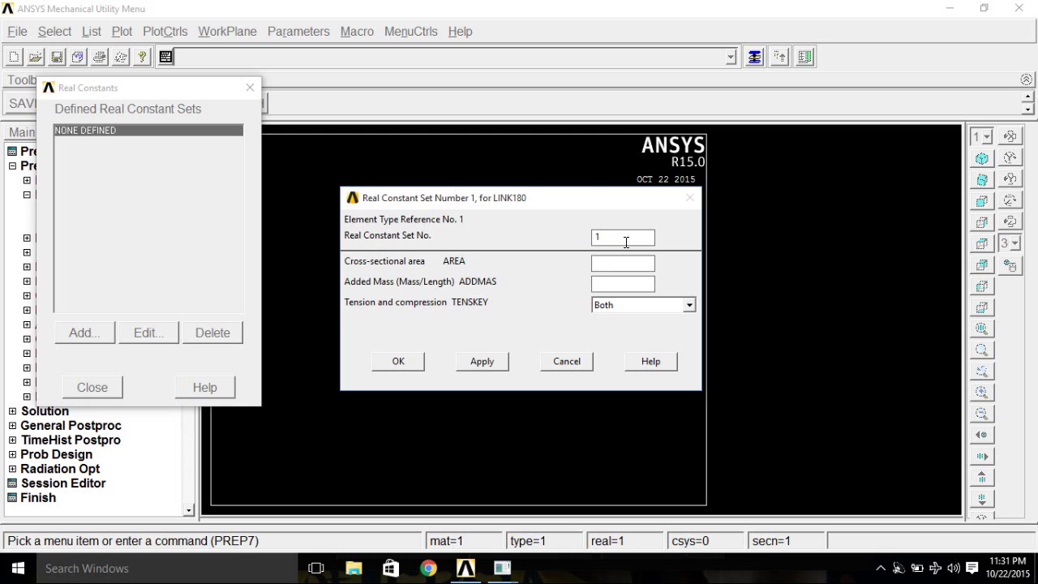
{"action": "left_click", "coordinate": [609, 263]}
{"action": "type", "text": "3250"}
{"action": "left_click", "coordinate": [483, 362]}
- Define real constant set 2 for the LINK180 element, keeping the cross-sectional area of 3250, and finish the real constants
{"action": "left_click", "coordinate": [604, 234]}
{"action": "double_click", "coordinate": [594, 236]}
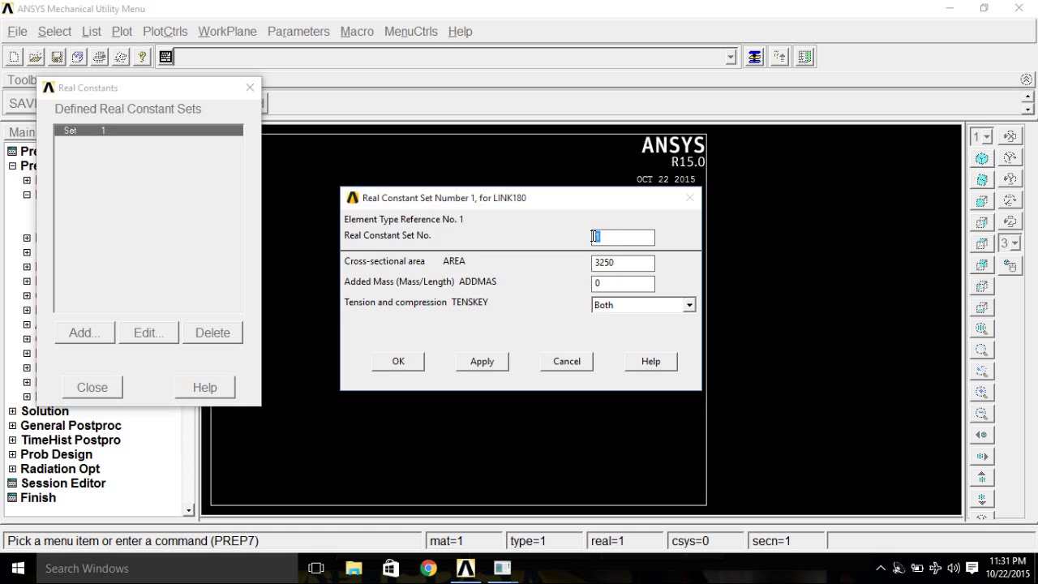
{"action": "type", "text": "2"}
{"action": "left_click", "coordinate": [405, 364]}
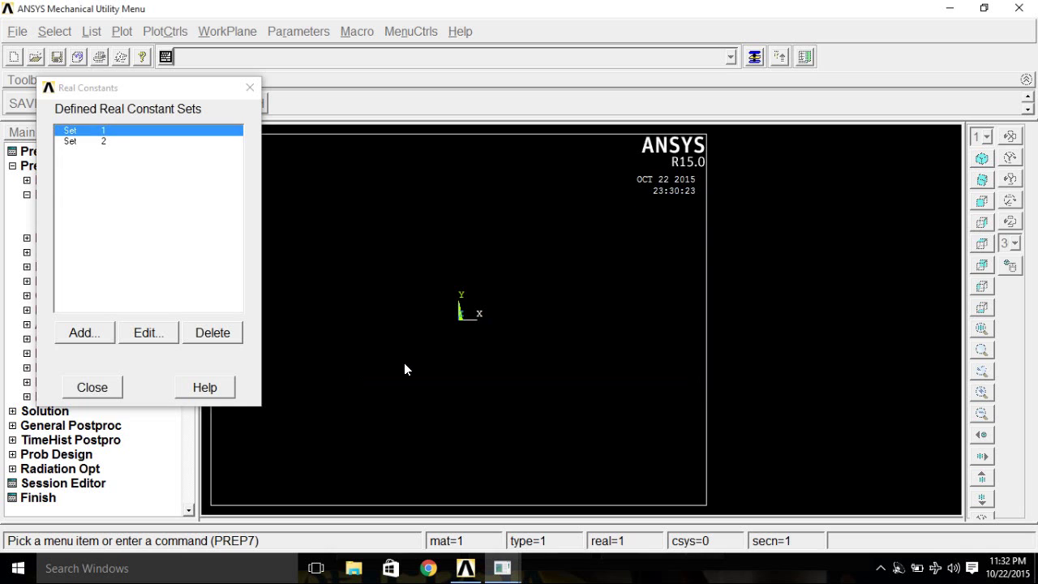
{"action": "left_click", "coordinate": [111, 391]}
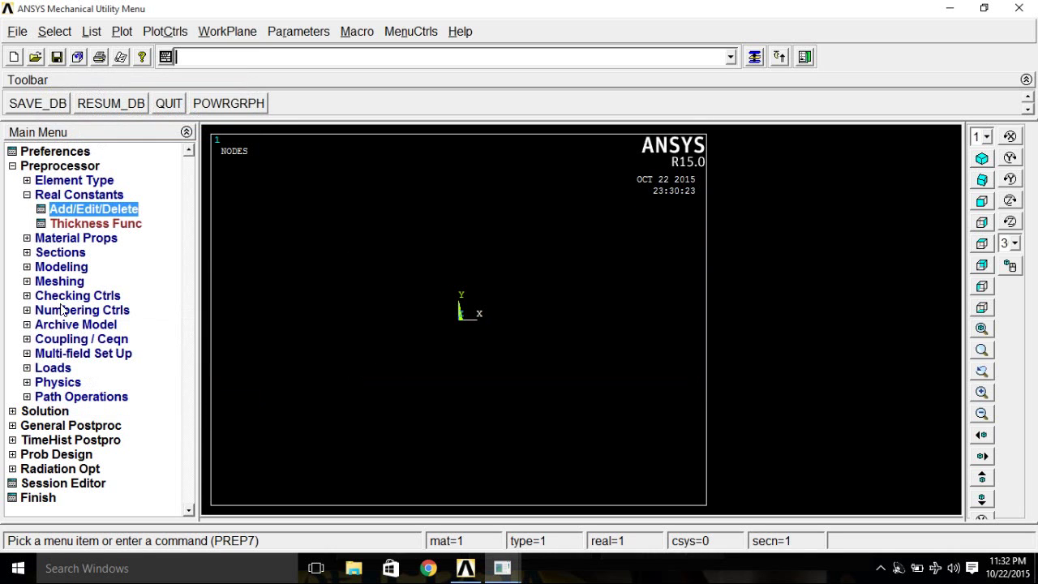
{"action": "left_click", "coordinate": [28, 196]}
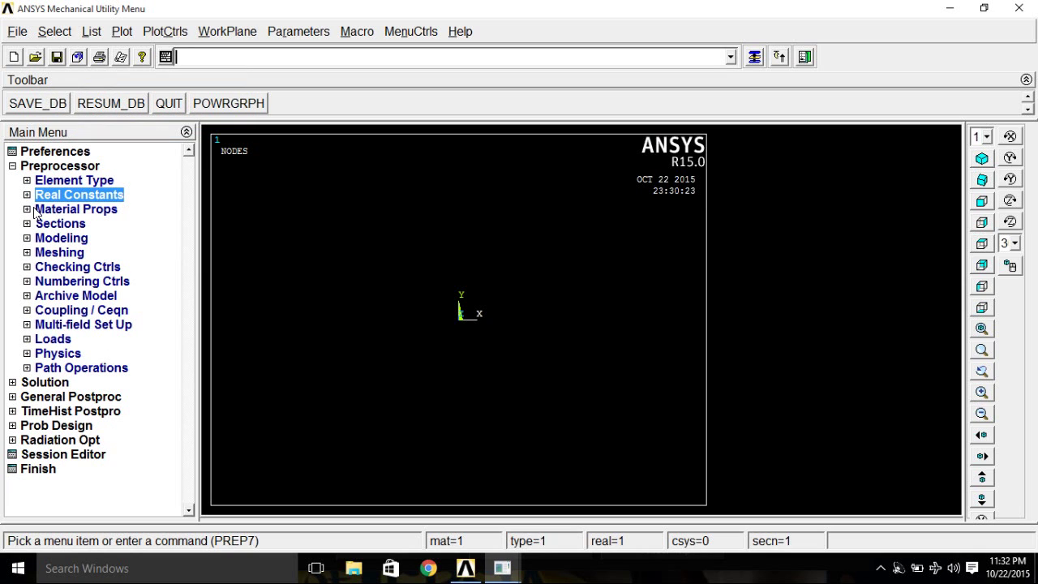
- Give material model 1 structural linear elastic isotropic properties with EX 2e5 and PRXY 0.33
{"action": "left_click", "coordinate": [37, 210]}
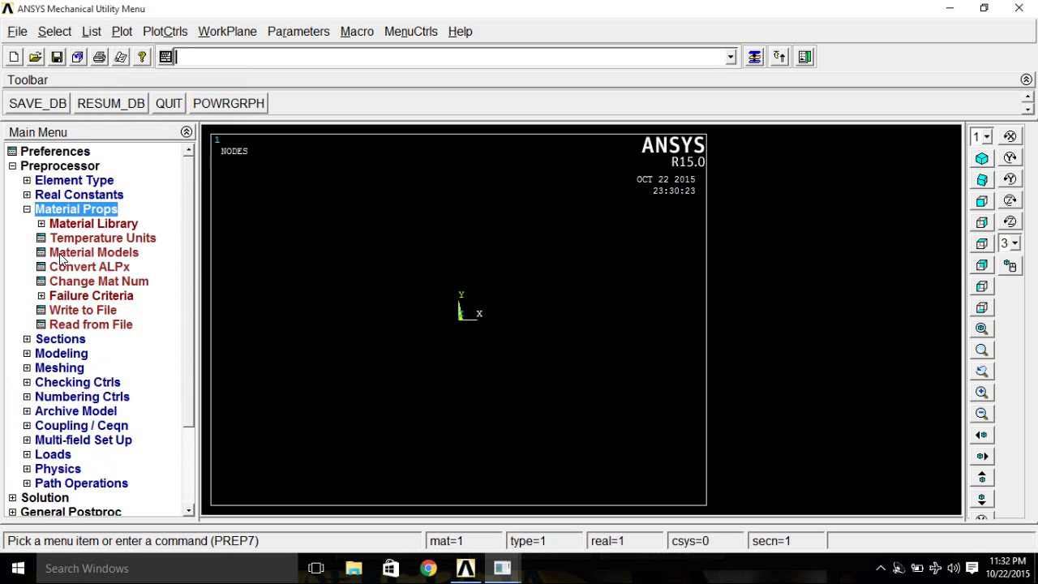
{"action": "left_click", "coordinate": [105, 253]}
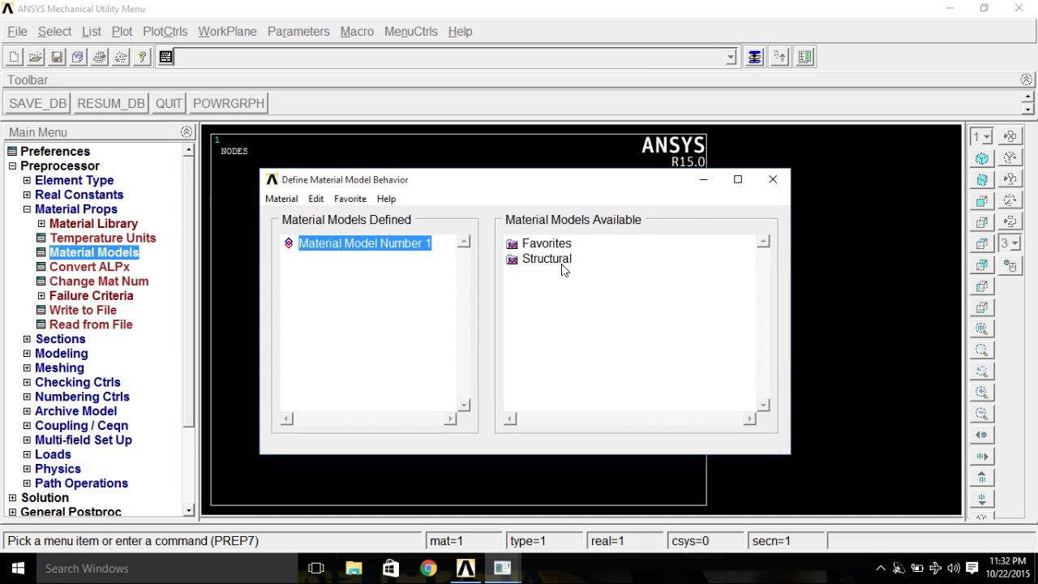
{"action": "double_click", "coordinate": [560, 261]}
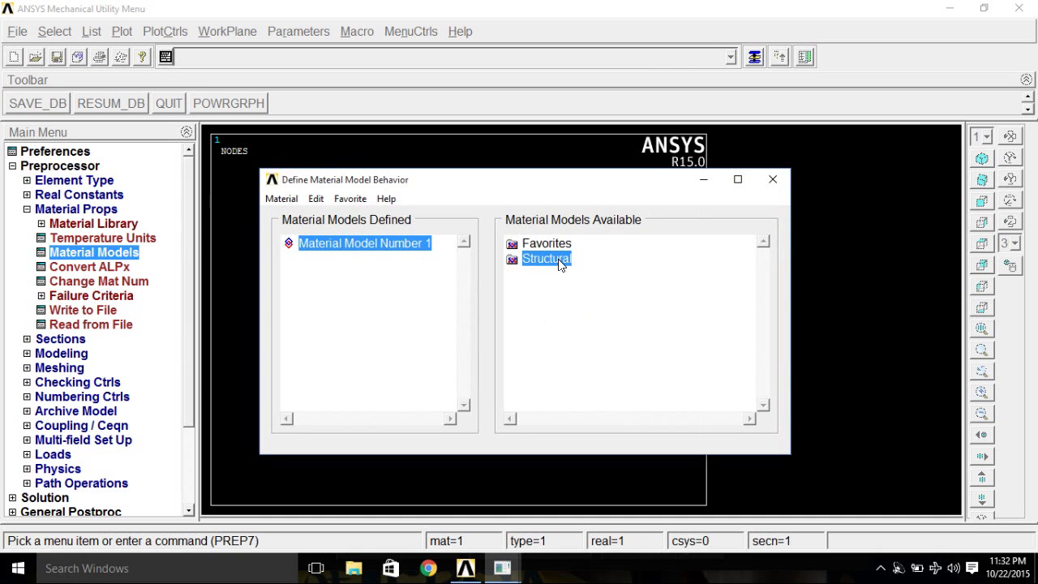
{"action": "double_click", "coordinate": [563, 274]}
{"action": "double_click", "coordinate": [579, 292]}
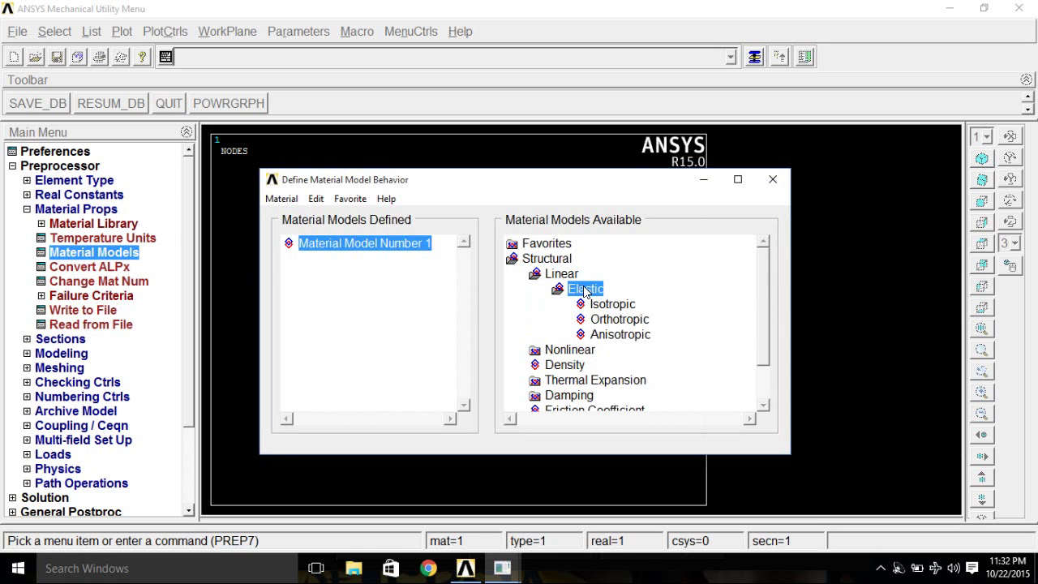
{"action": "double_click", "coordinate": [600, 305]}
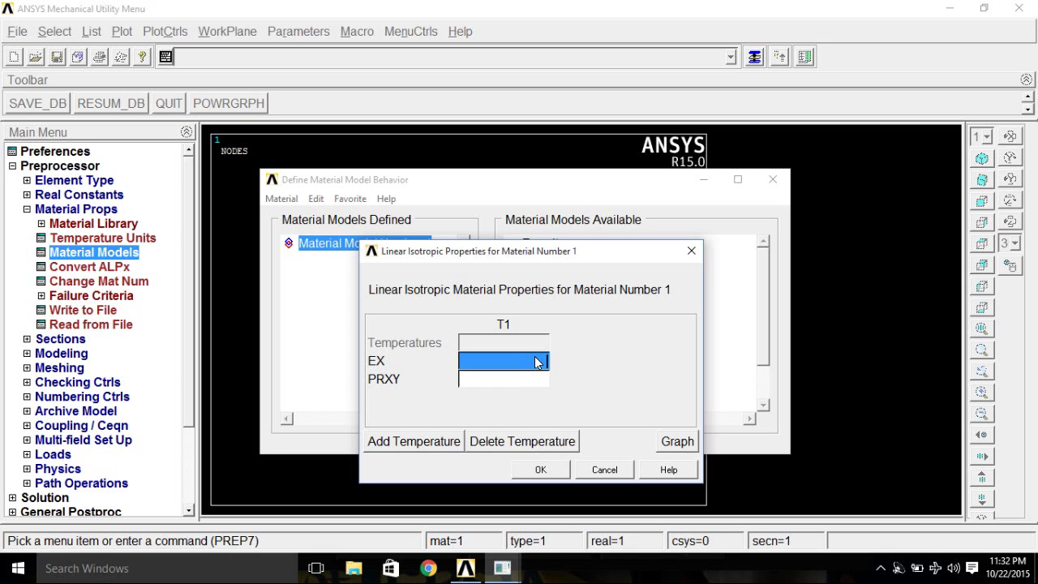
{"action": "type", "text": "2e5"}
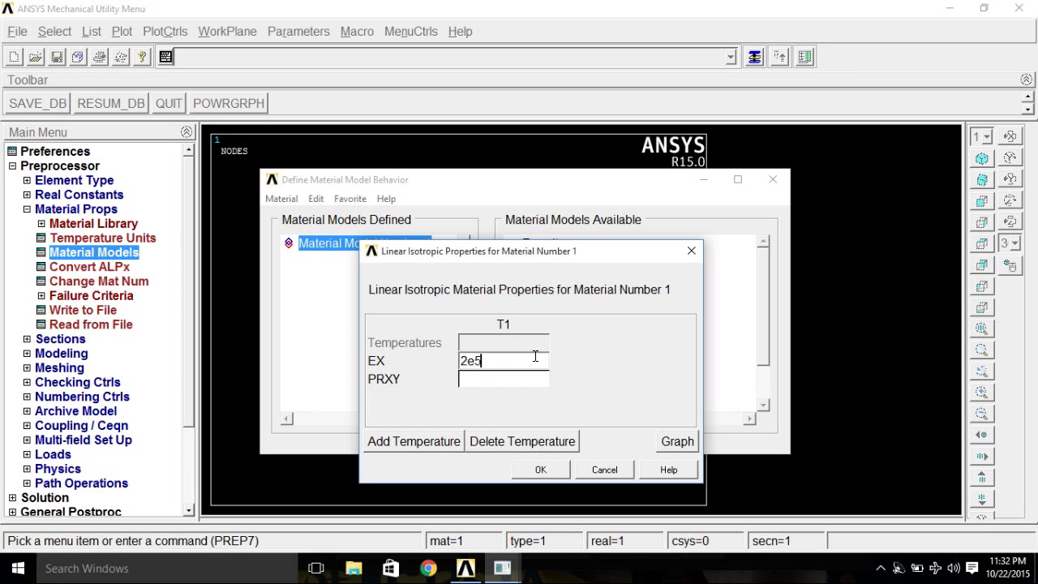
{"action": "key", "text": "Tab"}
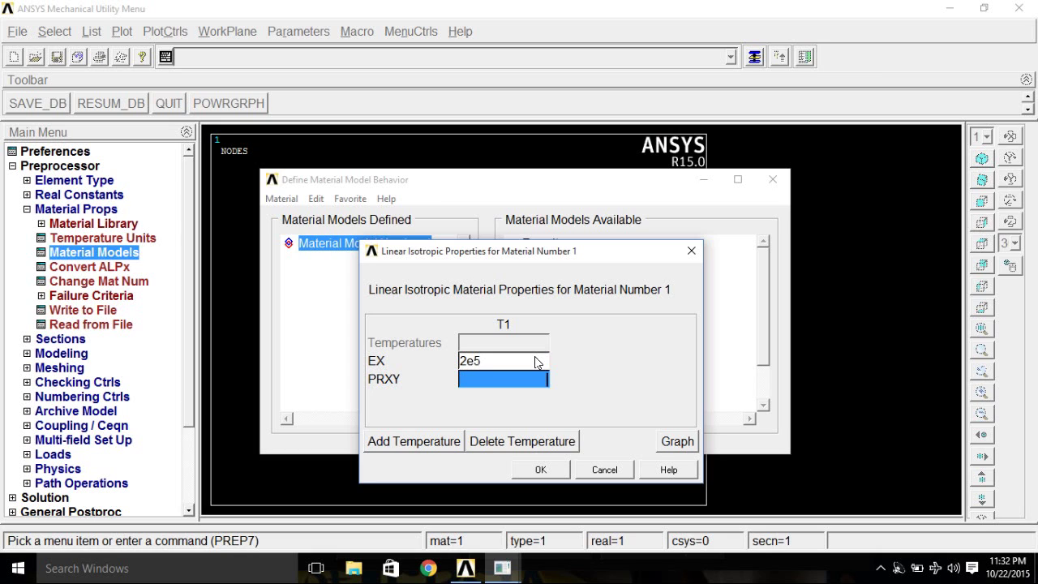
{"action": "type", "text": "0"}
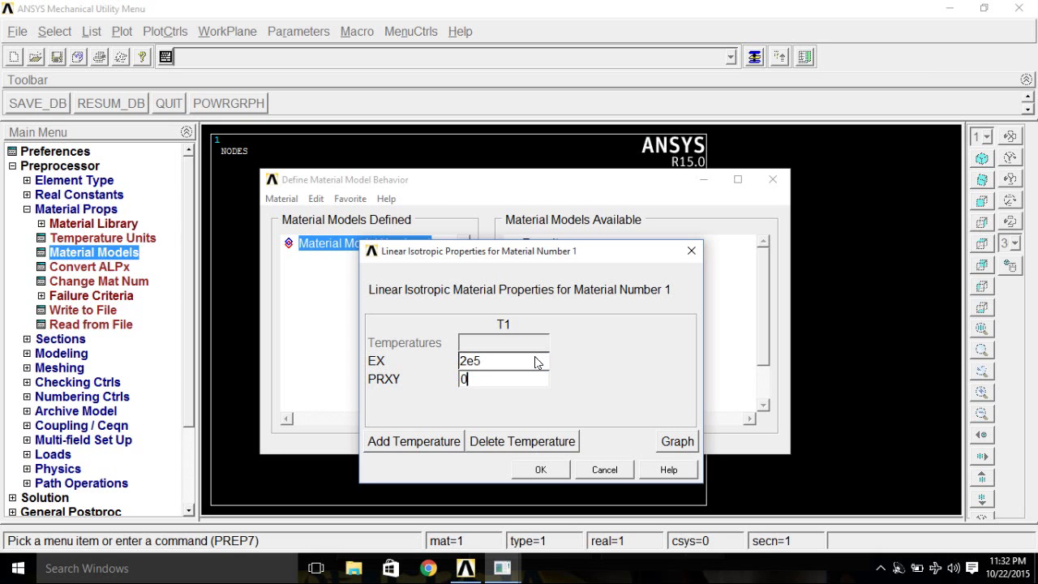
{"action": "type", "text": ".33"}
{"action": "left_click", "coordinate": [558, 470]}
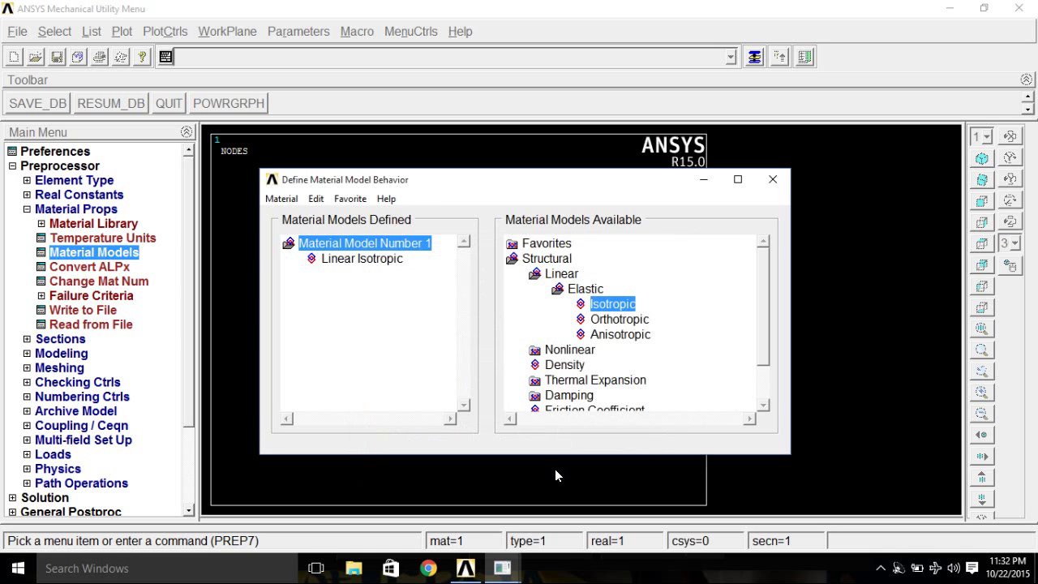
- Add material model 2 with structural linear elastic isotropic properties EX 0.7e5 and PRXY 0.33, and finish the material definition
{"action": "left_click", "coordinate": [283, 199]}
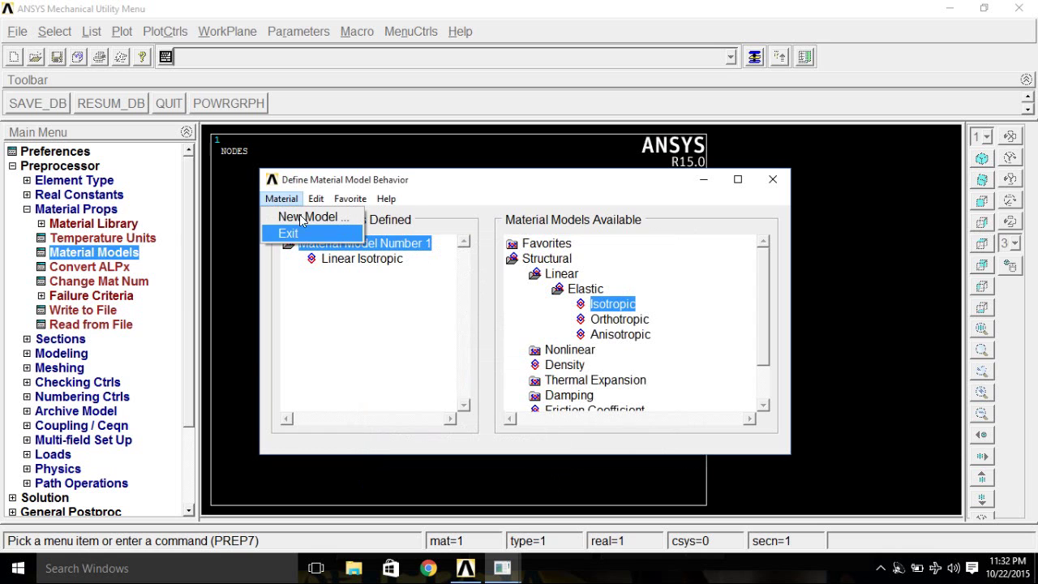
{"action": "left_click", "coordinate": [300, 216]}
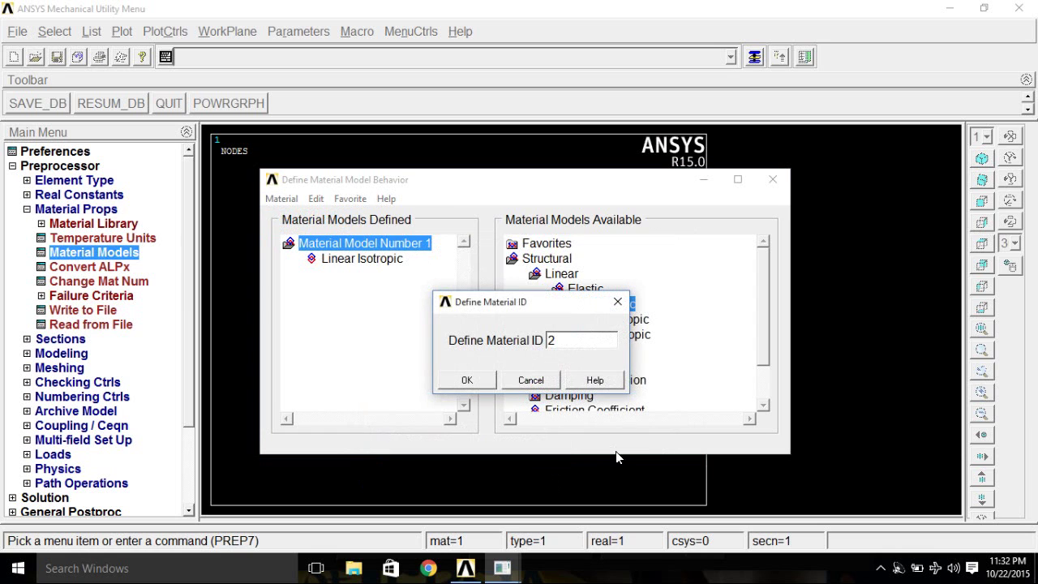
{"action": "left_click", "coordinate": [476, 380]}
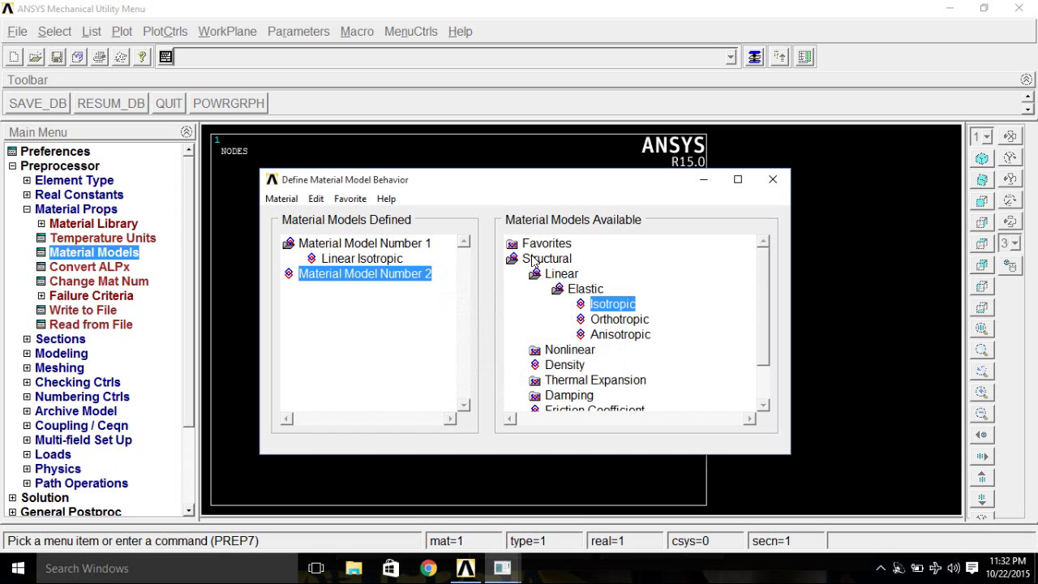
{"action": "double_click", "coordinate": [610, 305]}
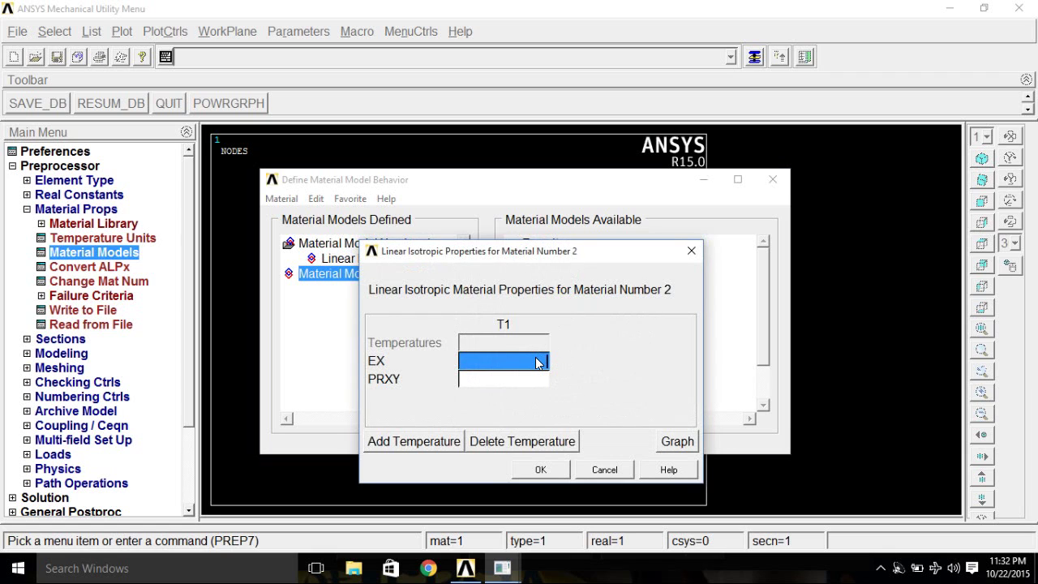
{"action": "type", "text": "0.7"}
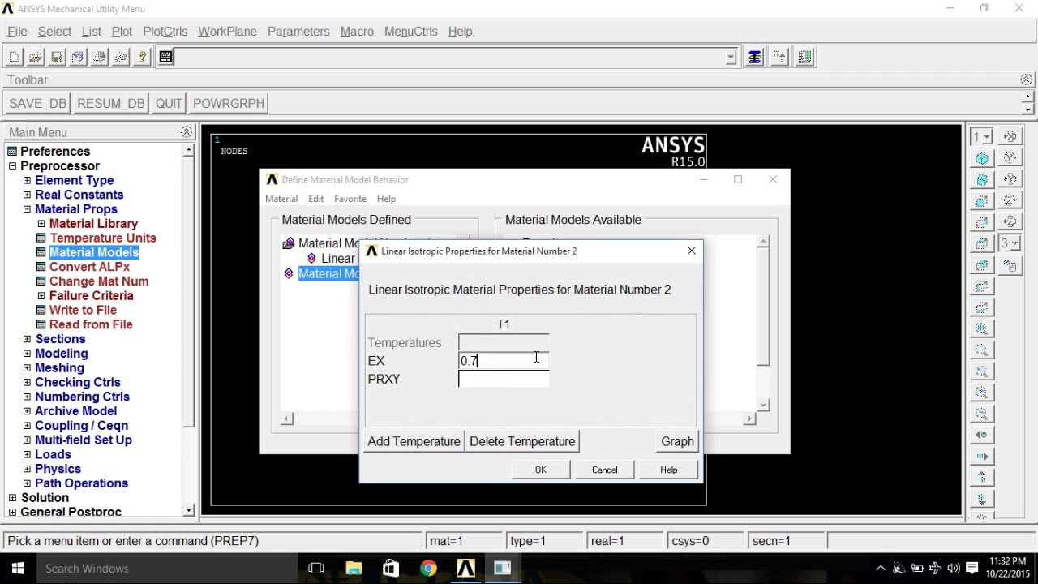
{"action": "type", "text": "e5"}
{"action": "key", "text": "Tab"}
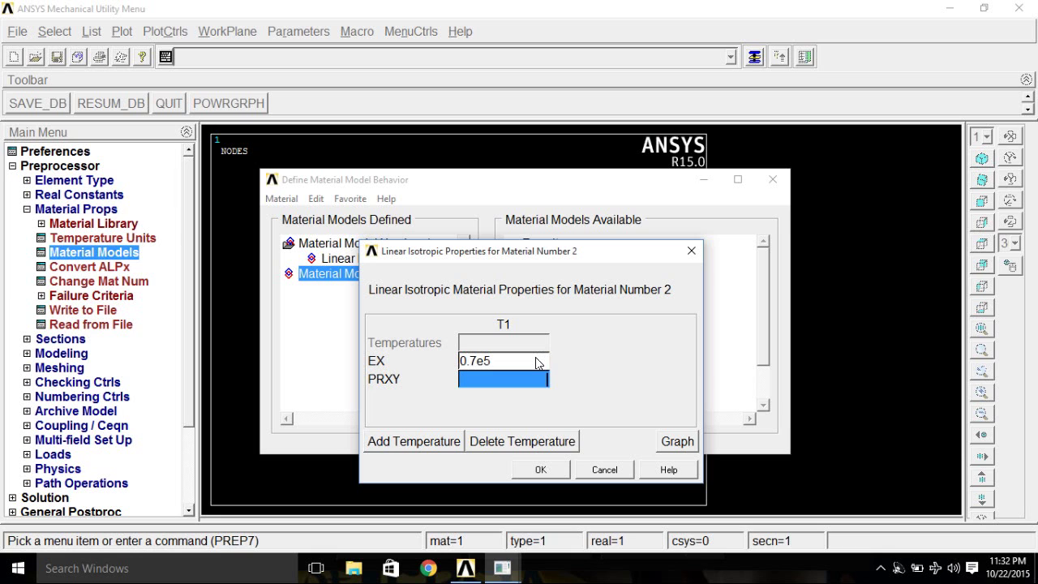
{"action": "type", "text": "0.33"}
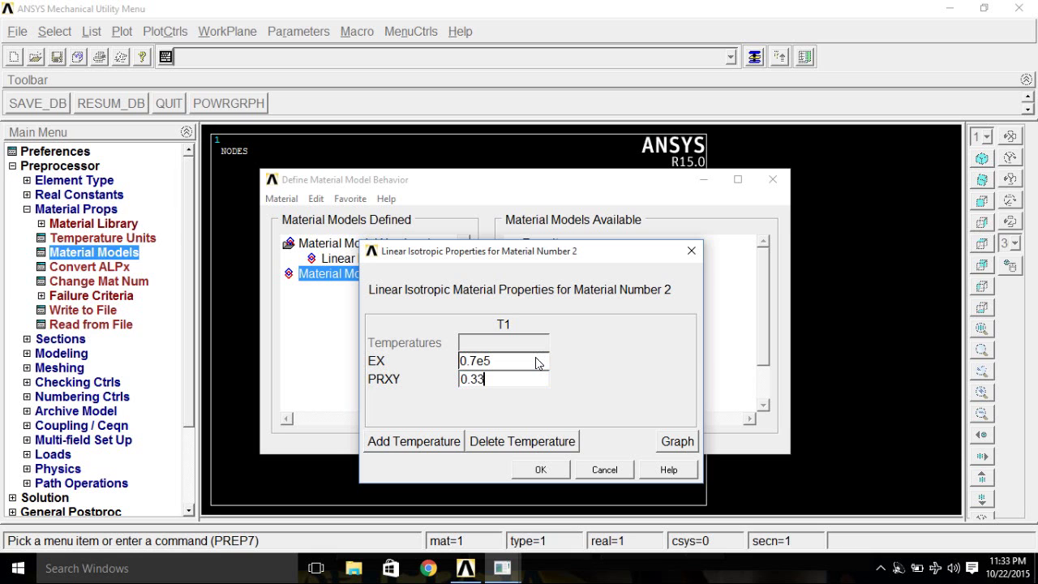
{"action": "left_click", "coordinate": [543, 466]}
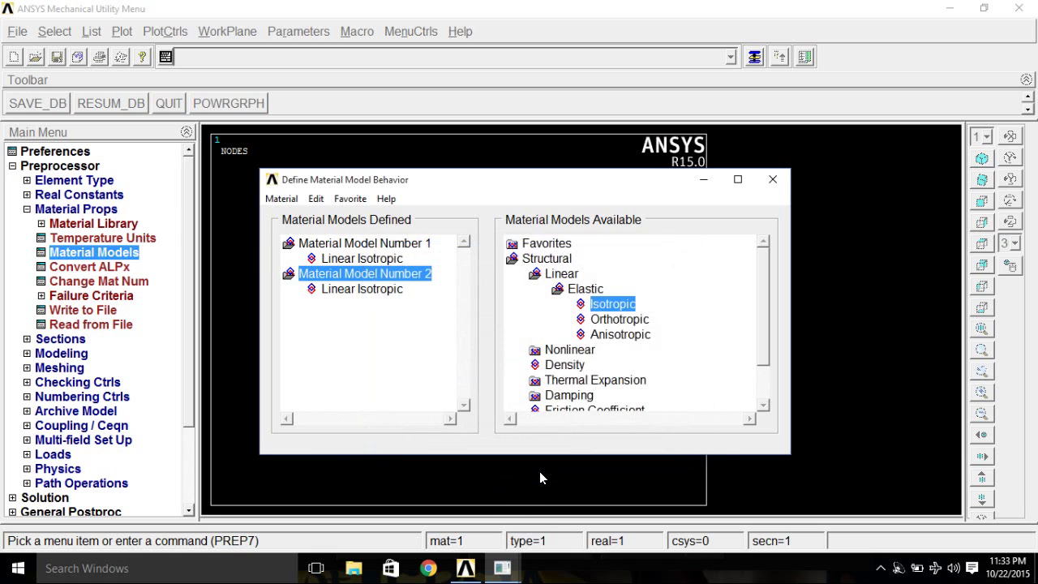
{"action": "left_click", "coordinate": [280, 197]}
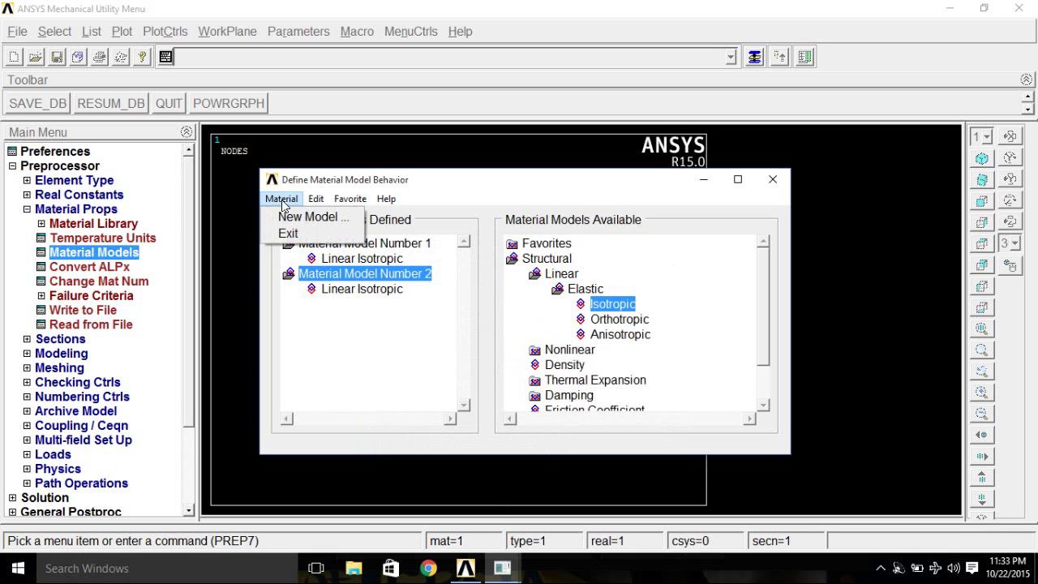
{"action": "left_click", "coordinate": [294, 237]}
- Create node 1 at the origin (0, 0, 0) in the active coordinate system
{"action": "left_click", "coordinate": [27, 209]}
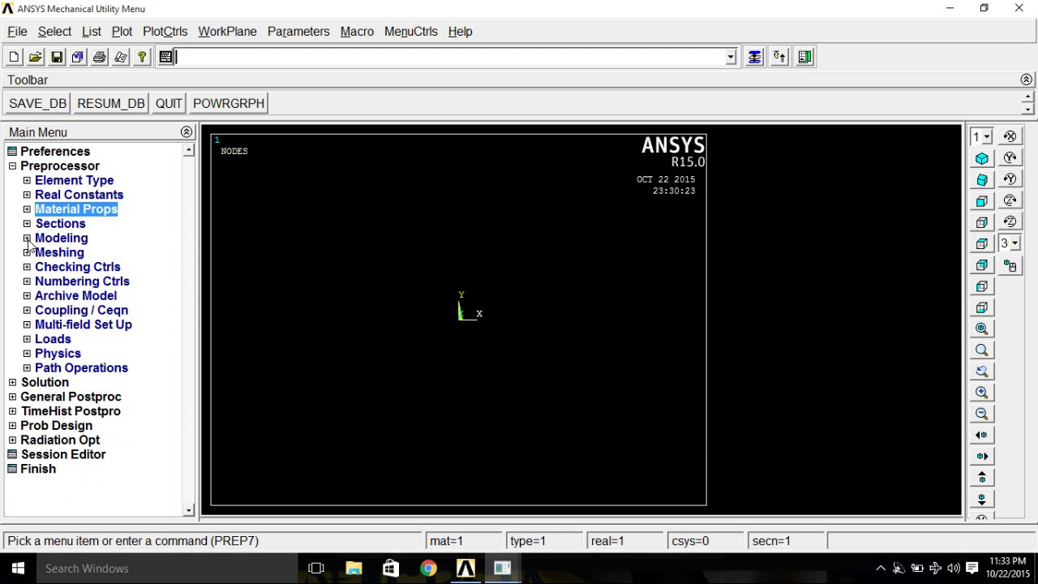
{"action": "left_click", "coordinate": [50, 252]}
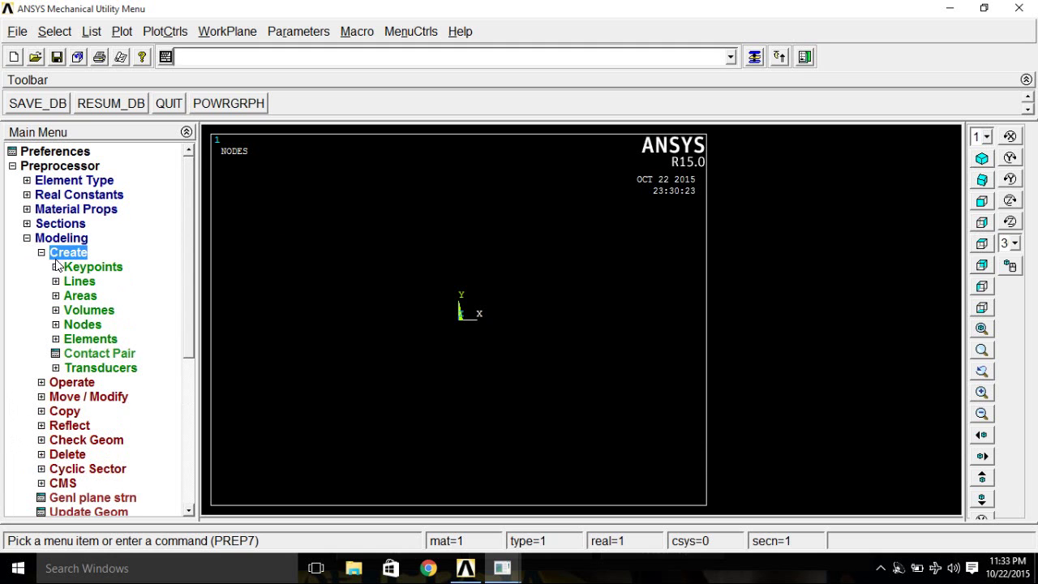
{"action": "left_click", "coordinate": [73, 326]}
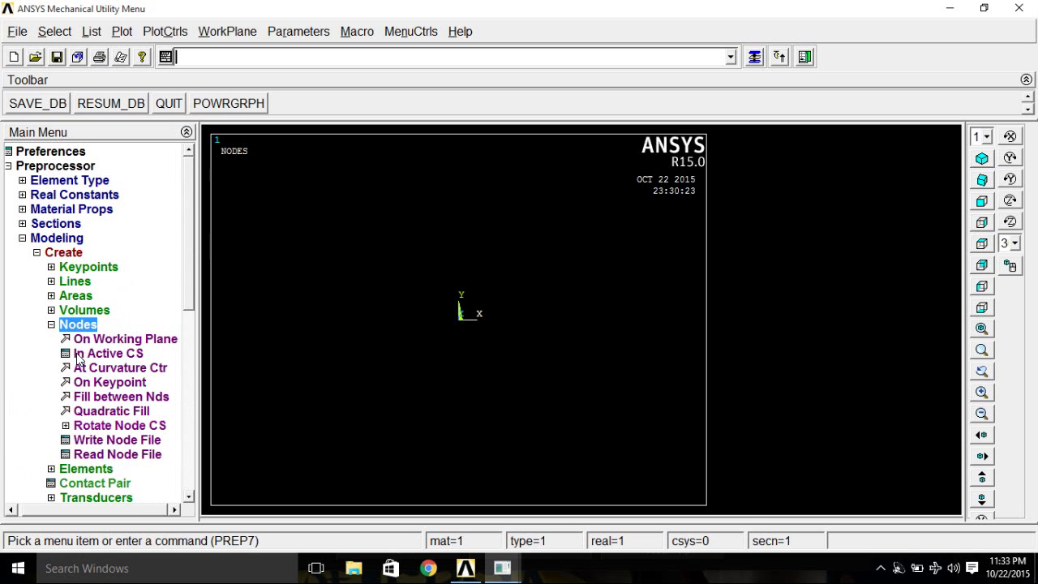
{"action": "left_click", "coordinate": [78, 357]}
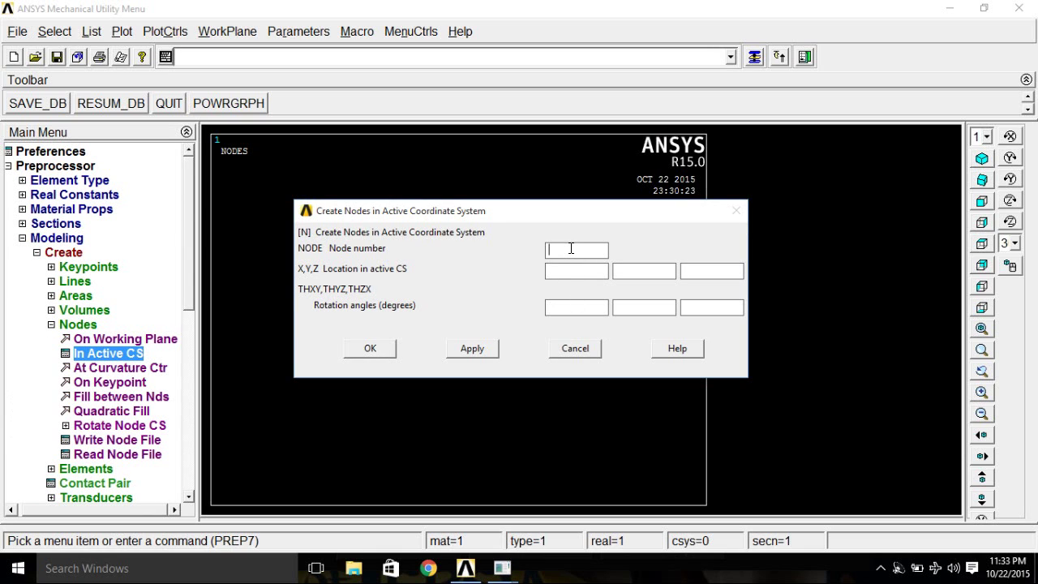
{"action": "type", "text": "1"}
{"action": "key", "text": "Tab"}
{"action": "type", "text": "0"}
{"action": "key", "text": "Tab"}
{"action": "type", "text": "0"}
{"action": "key", "text": "Tab"}
{"action": "type", "text": "0"}
{"action": "left_click", "coordinate": [472, 349]}
- Create node 2 at X 1800 and Y 3118 in the active coordinate system
{"action": "double_click", "coordinate": [560, 247]}
{"action": "type", "text": "2"}
{"action": "key", "text": "Tab"}
{"action": "type", "text": "1800"}
{"action": "key", "text": "Tab"}
{"action": "type", "text": "3118"}
{"action": "left_click", "coordinate": [470, 352]}
- Create node 3 at X 3600 and Y 0 in the active coordinate system
{"action": "key", "text": "BackSpace"}
{"action": "type", "text": "3"}
{"action": "key", "text": "Delete"}
{"action": "key", "text": "Delete"}
{"action": "key", "text": "Delete"}
{"action": "key", "text": "Delete"}
{"action": "type", "text": "3600"}
{"action": "key", "text": "Tab"}
{"action": "key", "text": "Delete"}
{"action": "key", "text": "Delete"}
{"action": "key", "text": "Delete"}
{"action": "key", "text": "Delete"}
{"action": "type", "text": "0"}
{"action": "left_click", "coordinate": [472, 347]}
- Create node 4 at X 5400 and Y 3118 in the active coordinate system
{"action": "left_click_drag", "start_coordinate": [567, 253], "coordinate": [522, 248]}
{"action": "key", "text": "Delete"}
{"action": "key", "text": "Delete"}
{"action": "key", "text": "Delete"}
{"action": "key", "text": "Delete"}
{"action": "type", "text": "5400"}
{"action": "key", "text": "Delete"}
{"action": "type", "text": "3118"}
{"action": "left_click", "coordinate": [471, 349]}
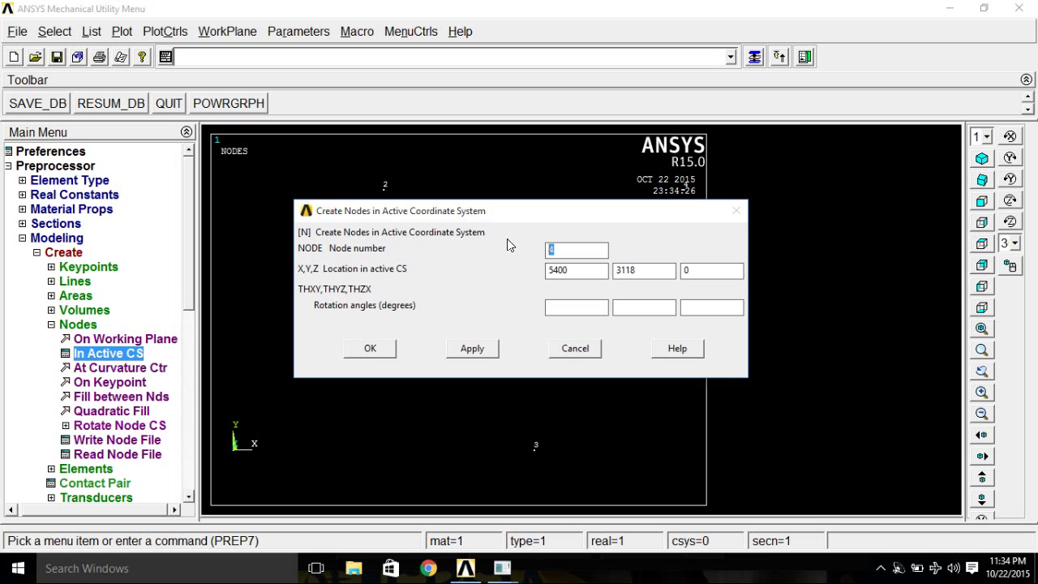
- Create node 5 at X 7200 and Y 0 and finish the node creation
{"action": "type", "text": "5"}
{"action": "key", "text": "Tab"}
{"action": "key", "text": "Delete"}
{"action": "key", "text": "Delete"}
{"action": "key", "text": "Delete"}
{"action": "key", "text": "Delete"}
{"action": "type", "text": "7200"}
{"action": "key", "text": "Delete"}
{"action": "key", "text": "Delete"}
{"action": "key", "text": "Delete"}
{"action": "key", "text": "Delete"}
{"action": "type", "text": "0"}
{"action": "left_click", "coordinate": [390, 352]}
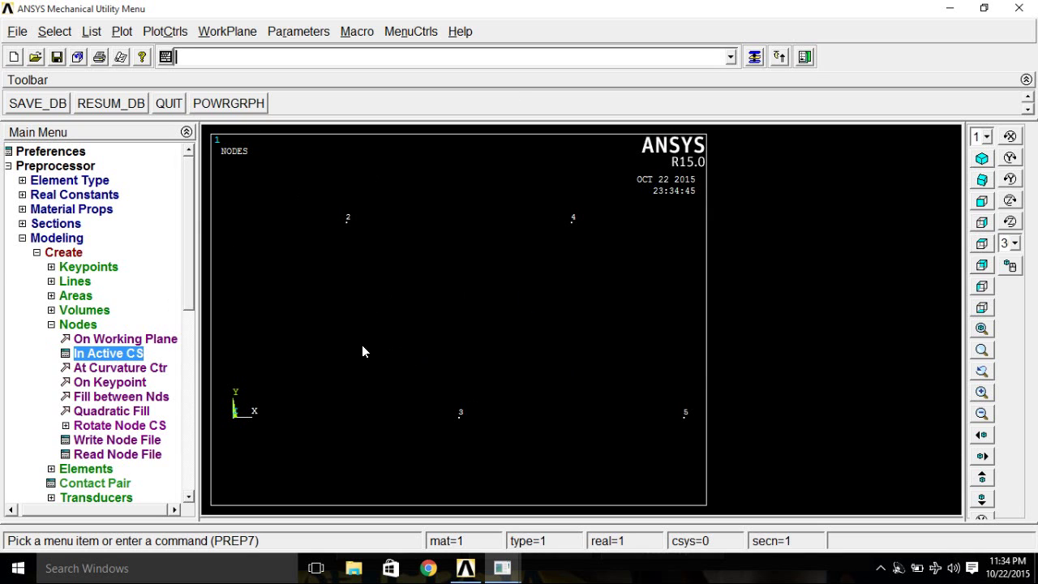
- Set the element attributes to element type 1 LINK180, material number 1 and real constant set 1
{"action": "left_click", "coordinate": [87, 328]}
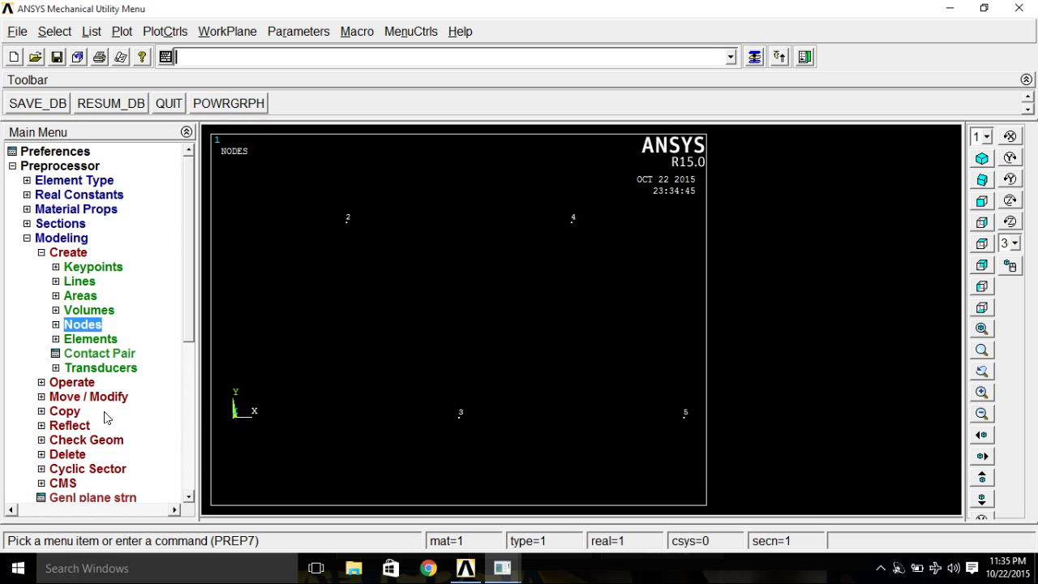
{"action": "left_click", "coordinate": [74, 342]}
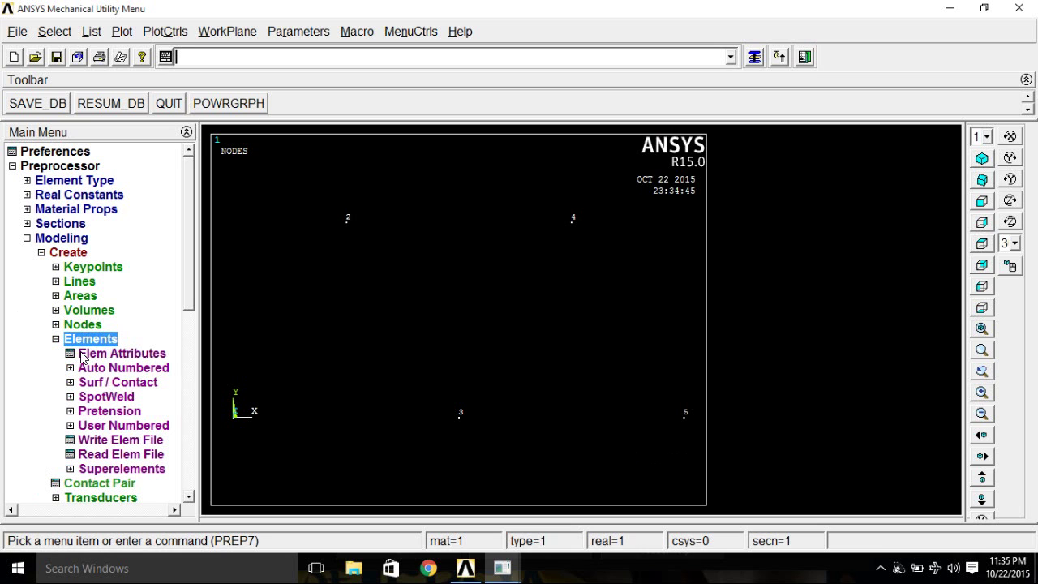
{"action": "left_click", "coordinate": [84, 357]}
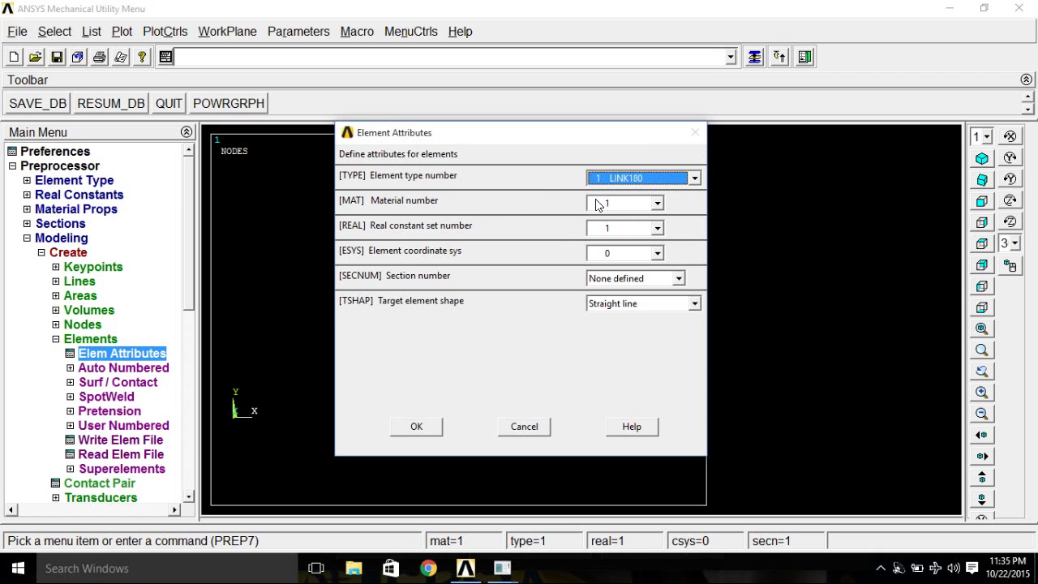
{"action": "left_click", "coordinate": [635, 224]}
{"action": "left_click", "coordinate": [644, 209]}
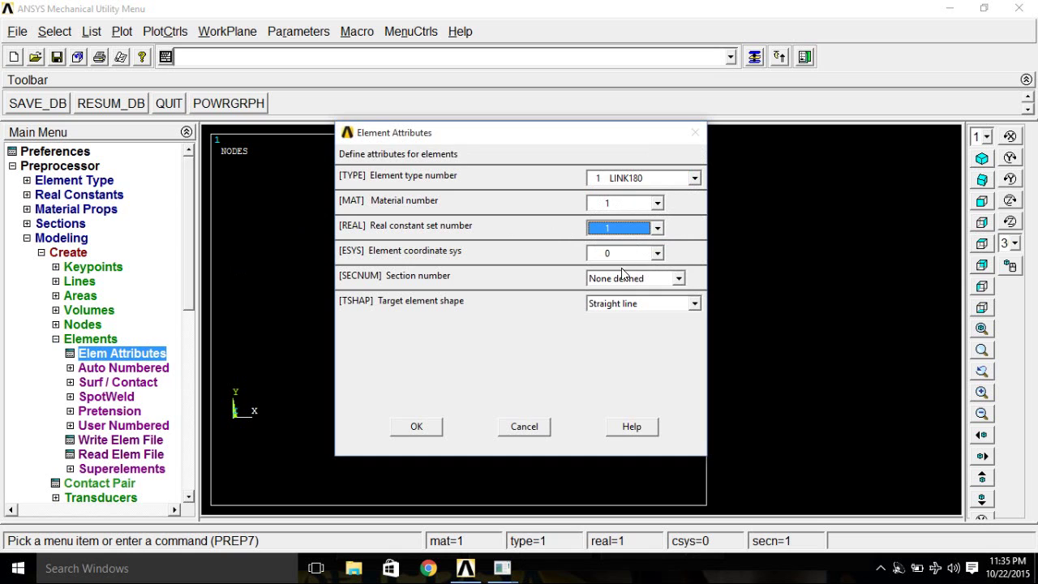
{"action": "left_click", "coordinate": [417, 426]}
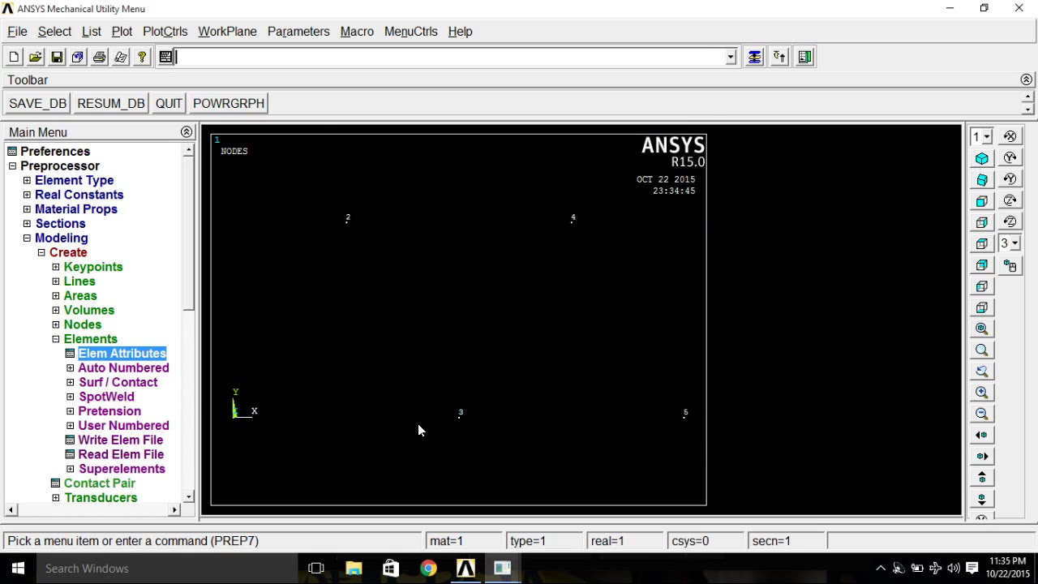
- Create an auto-numbered element through nodes 1 and 3
{"action": "left_click", "coordinate": [90, 370]}
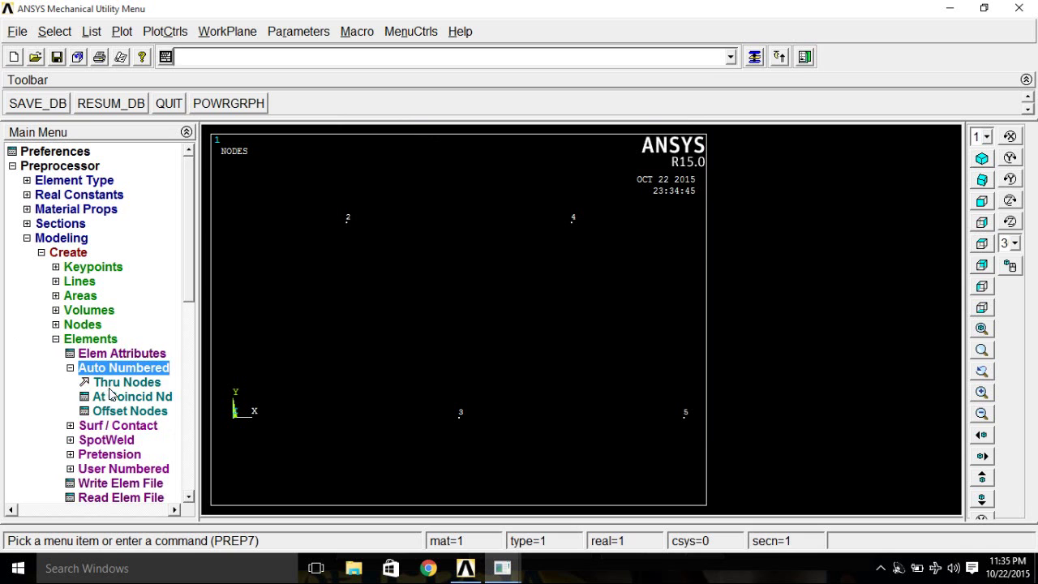
{"action": "left_click", "coordinate": [121, 382]}
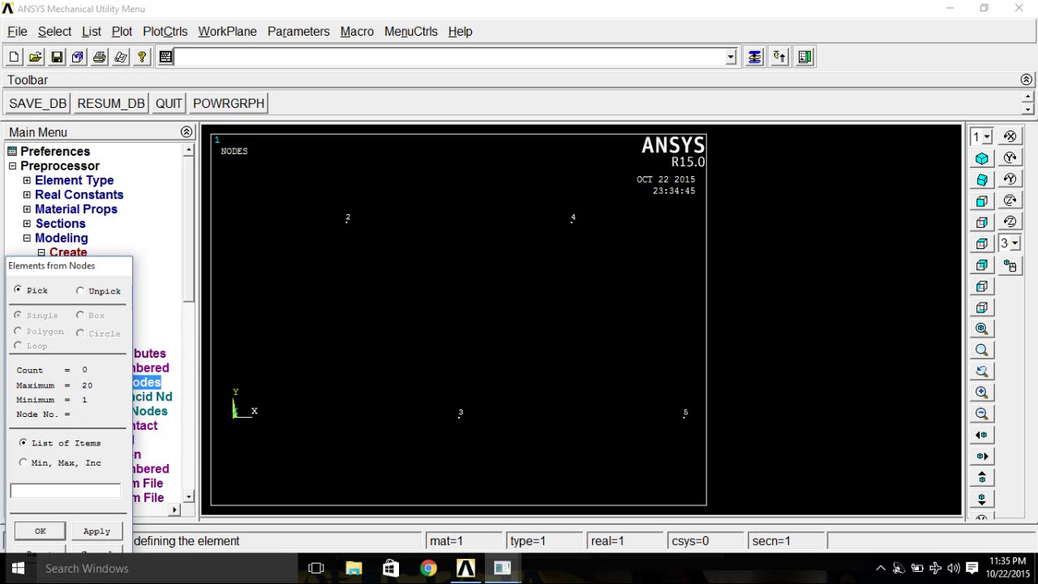
{"action": "type", "text": "1"}
{"action": "key", "text": "Return"}
{"action": "left_click", "coordinate": [459, 414]}
{"action": "left_click", "coordinate": [95, 531]}
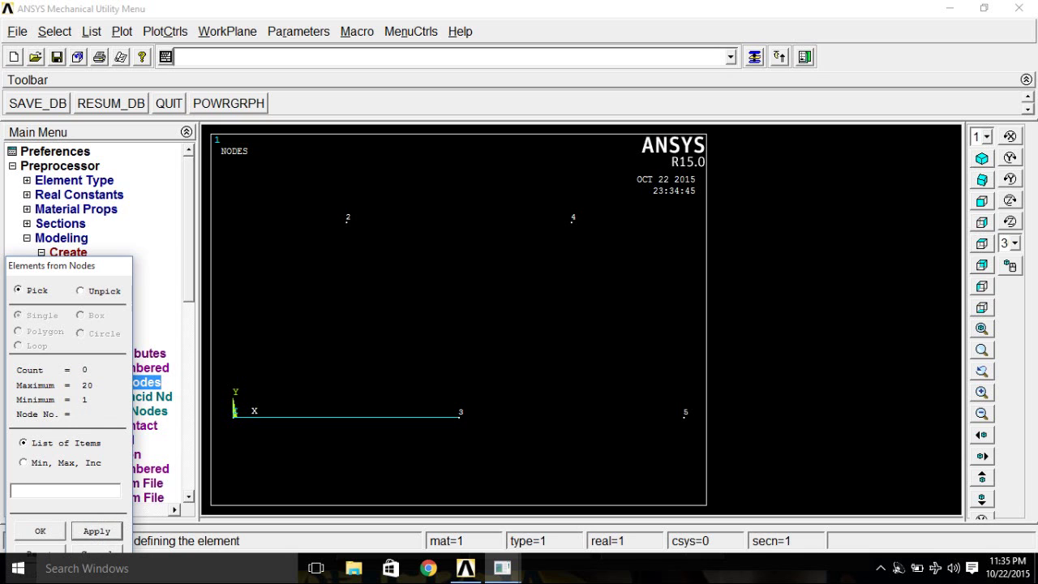
- Create the elements between nodes 3 and 5 and between nodes 2 and 4, and finish this set of elements
{"action": "left_click", "coordinate": [685, 416]}
{"action": "left_click", "coordinate": [95, 531]}
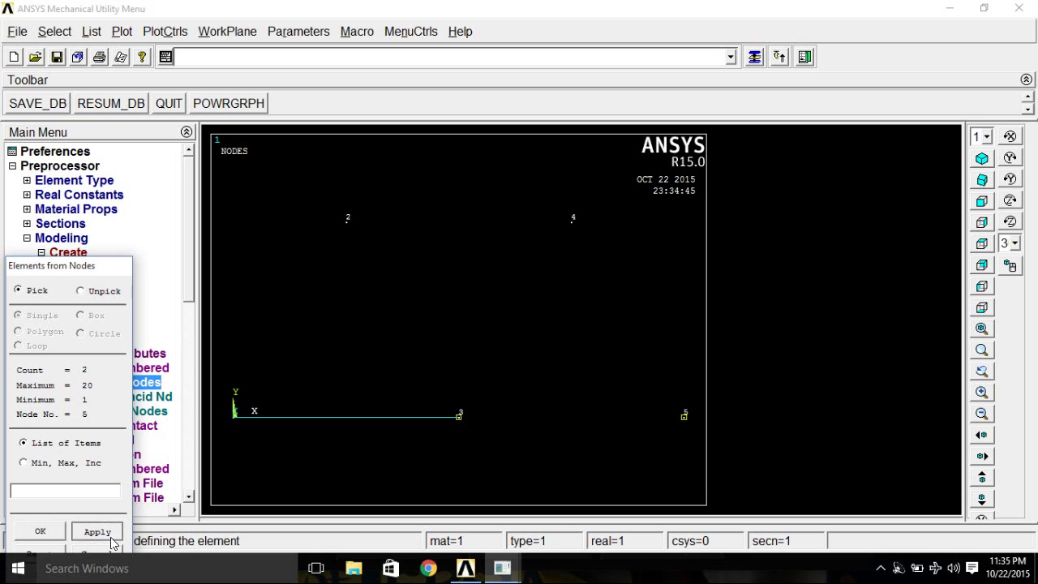
{"action": "left_click", "coordinate": [346, 220]}
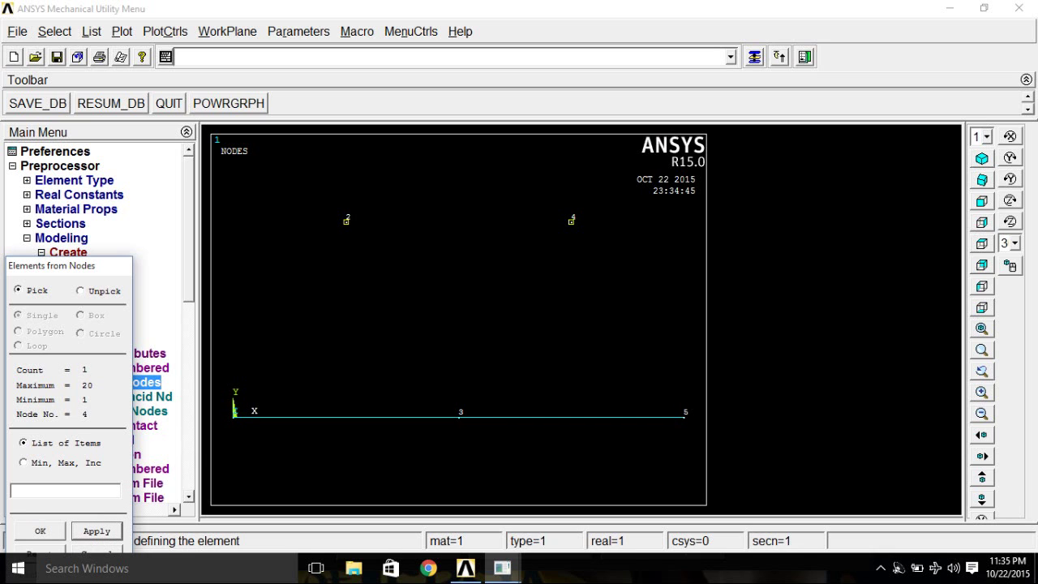
{"action": "left_click", "coordinate": [42, 531]}
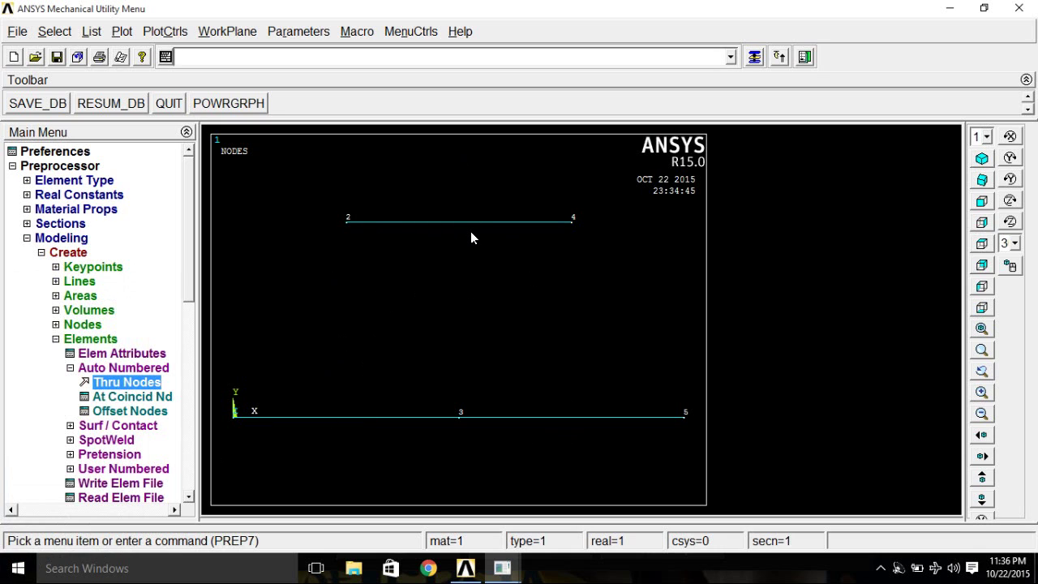
- Change the element attributes to material number 2 and real constant set 2
{"action": "left_click", "coordinate": [87, 355]}
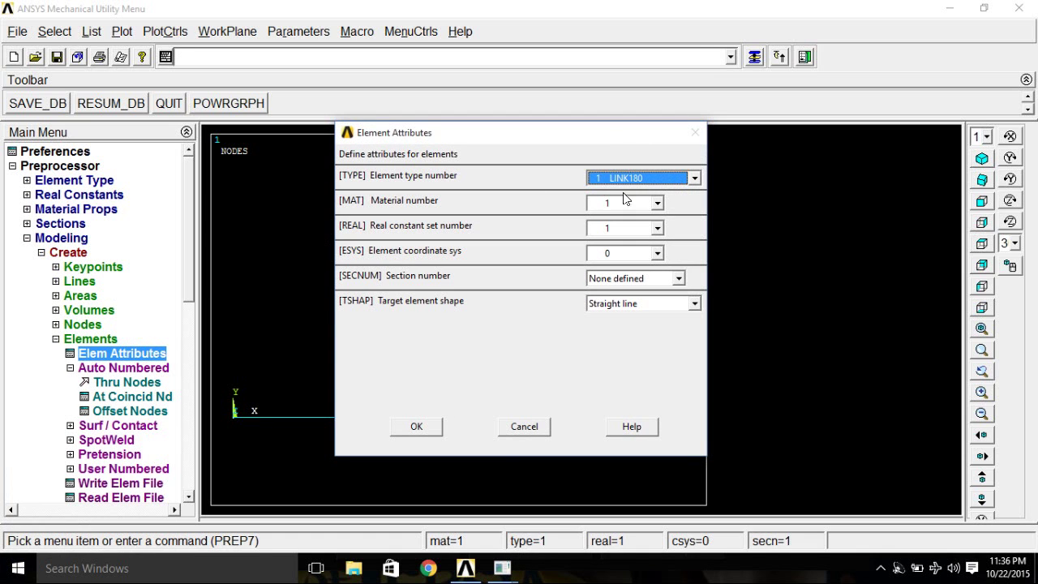
{"action": "left_click", "coordinate": [656, 204]}
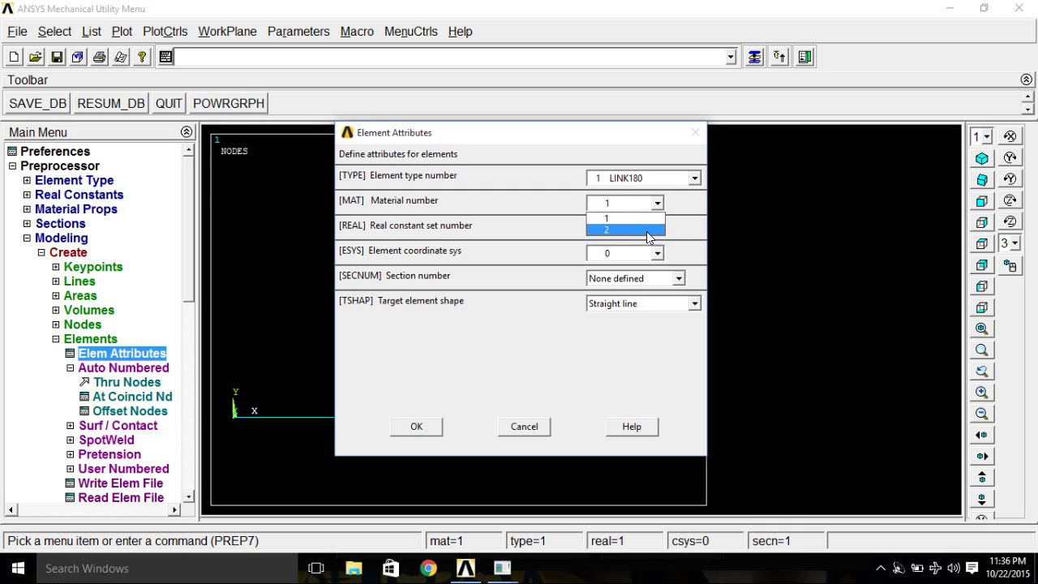
{"action": "left_click", "coordinate": [648, 232]}
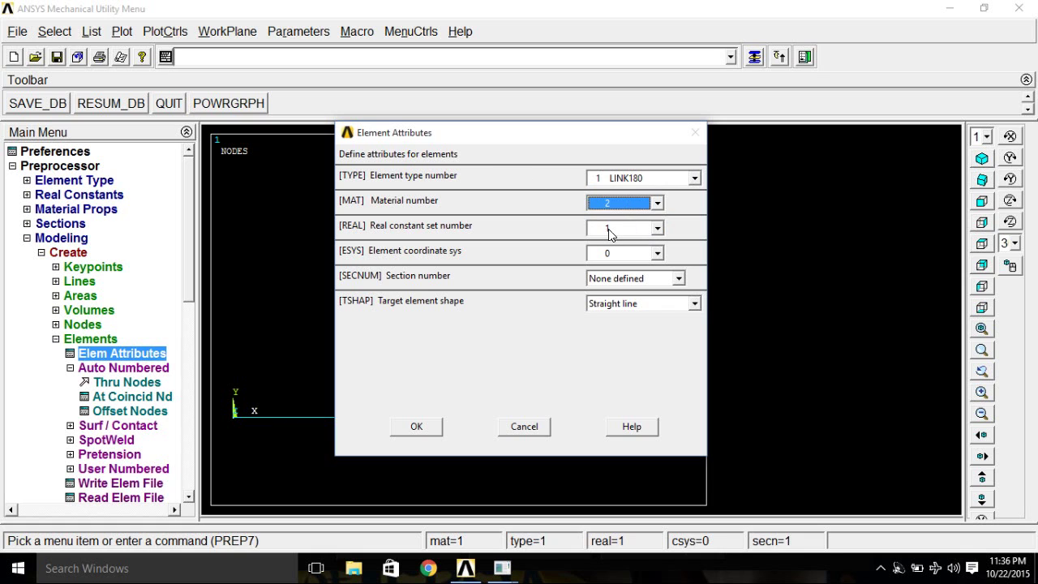
{"action": "left_click", "coordinate": [610, 229]}
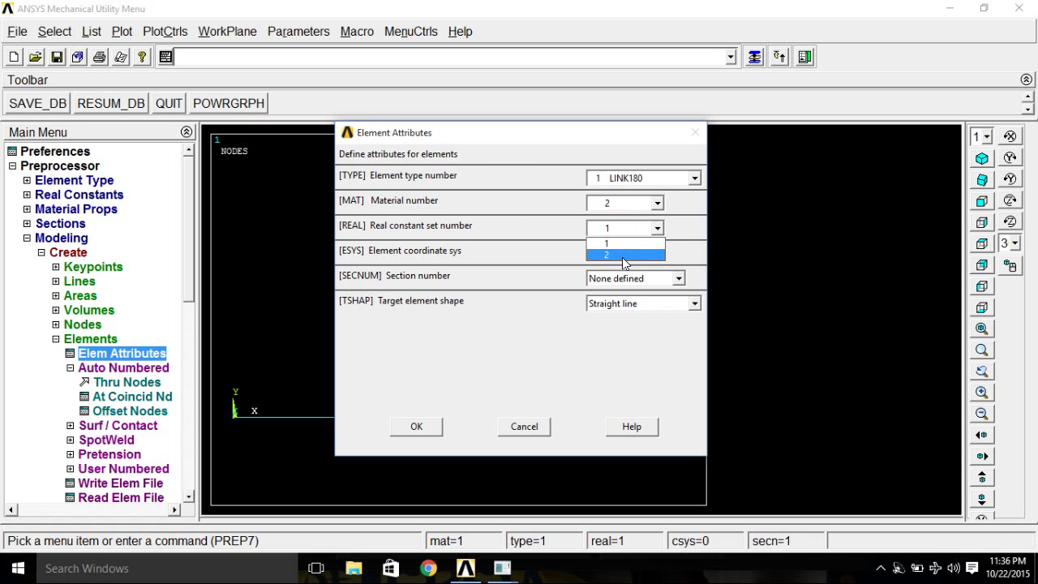
{"action": "left_click", "coordinate": [623, 257]}
{"action": "left_click", "coordinate": [414, 423]}
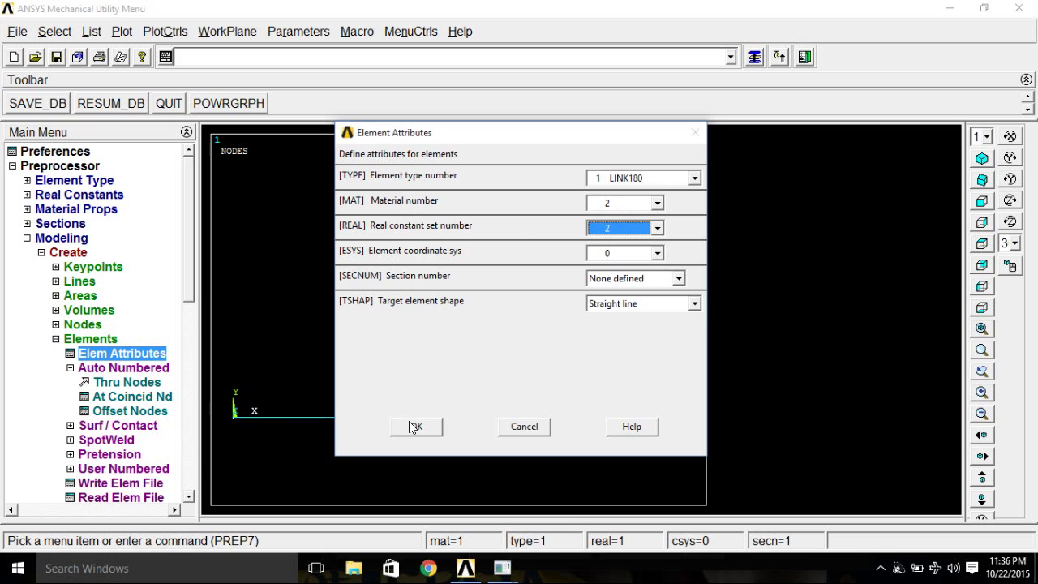
- Create an auto-numbered element through nodes 1 and 2 with the current attributes
{"action": "left_click", "coordinate": [122, 368]}
{"action": "left_click", "coordinate": [122, 368]}
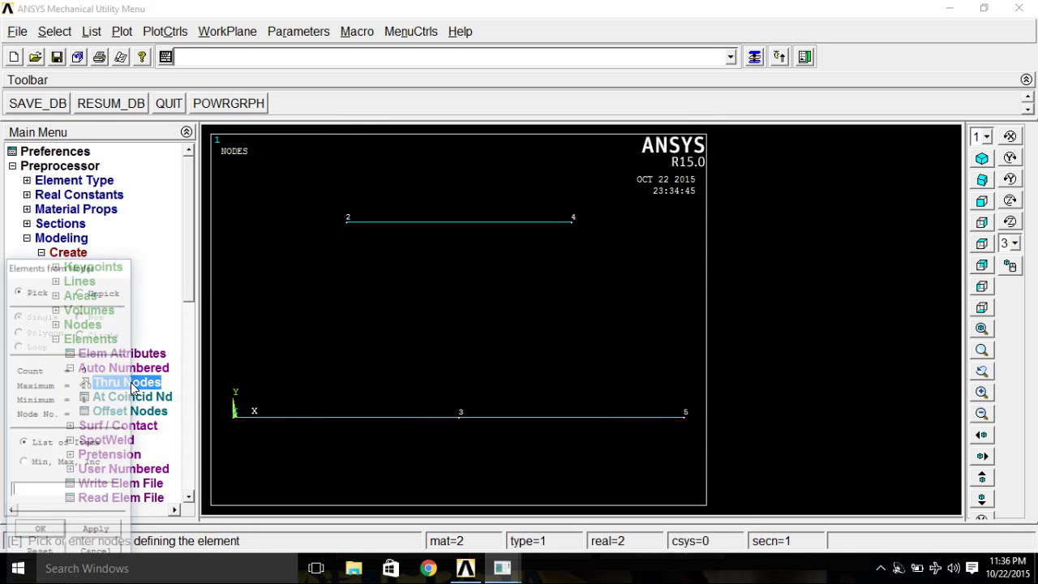
{"action": "left_click", "coordinate": [127, 383]}
{"action": "left_click", "coordinate": [234, 412]}
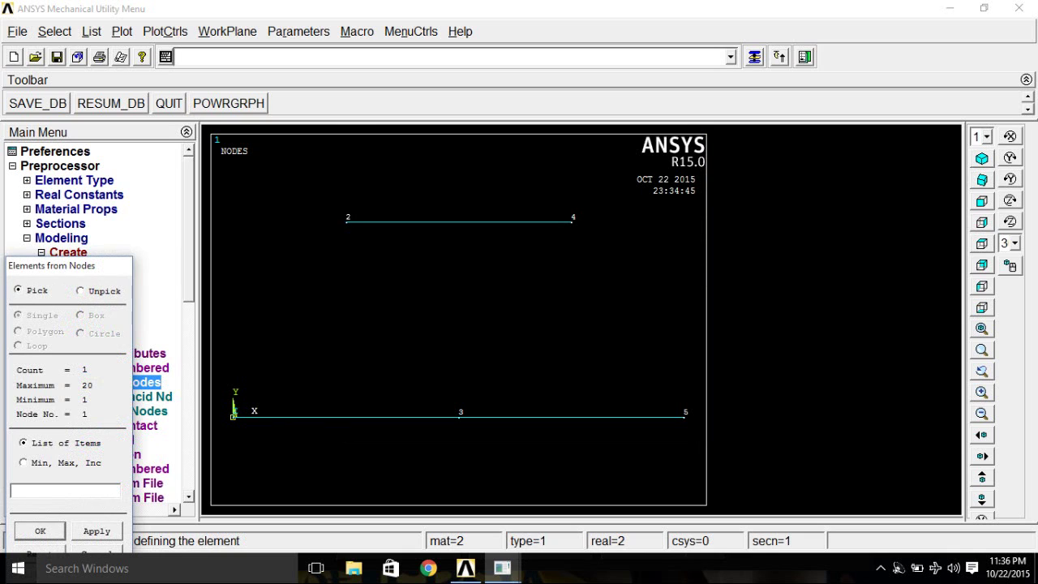
{"action": "left_click", "coordinate": [346, 220]}
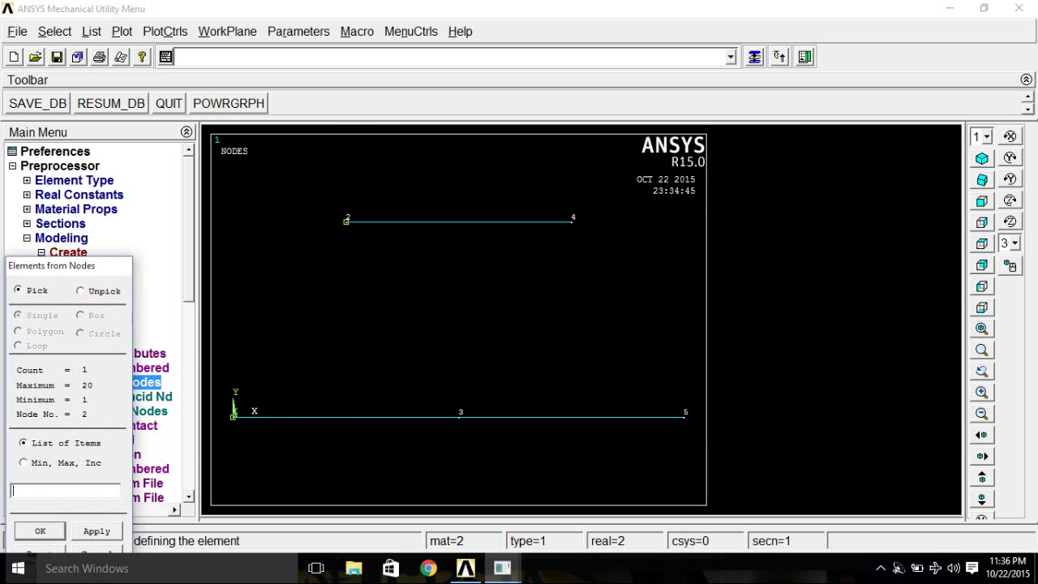
{"action": "left_click", "coordinate": [83, 534]}
- Create the elements between nodes 2 and 3, 3 and 4, and 4 and 5, and finish element creation
{"action": "left_click", "coordinate": [347, 221]}
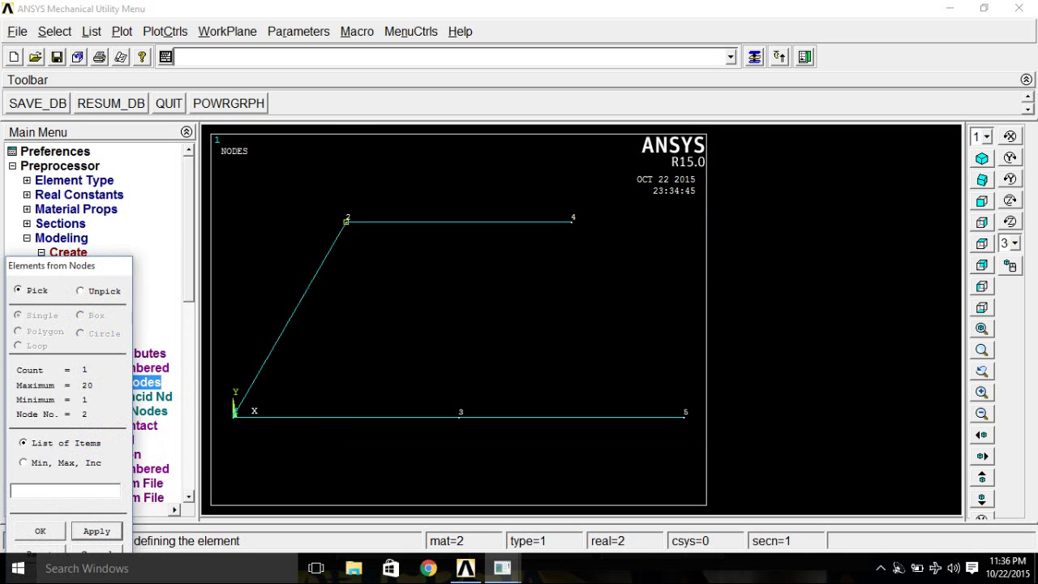
{"action": "left_click", "coordinate": [97, 531]}
{"action": "left_click", "coordinate": [113, 534]}
{"action": "left_click", "coordinate": [571, 220]}
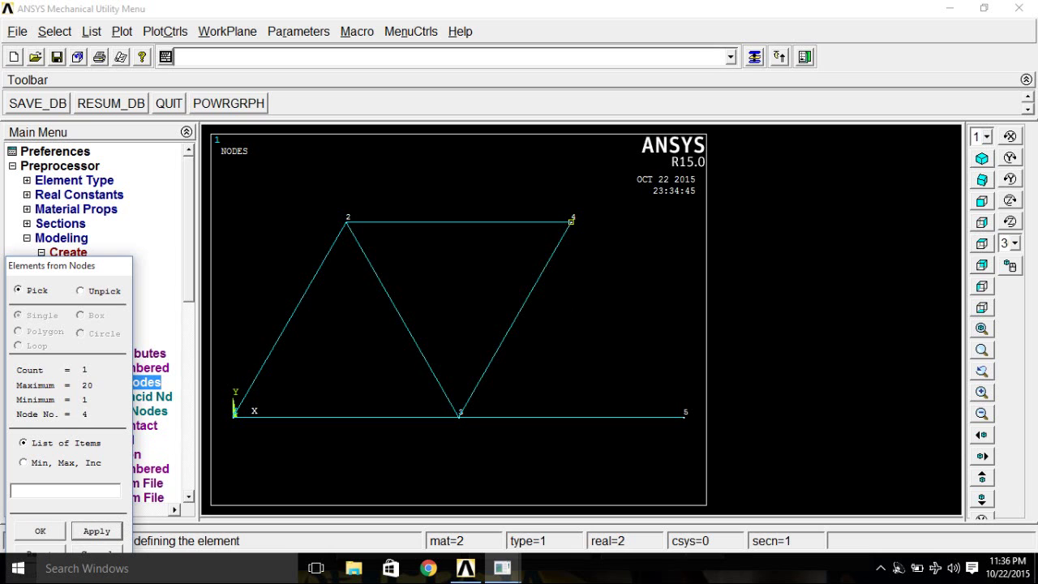
{"action": "left_click", "coordinate": [96, 532]}
{"action": "left_click_drag", "start_coordinate": [94, 265], "coordinate": [108, 104]}
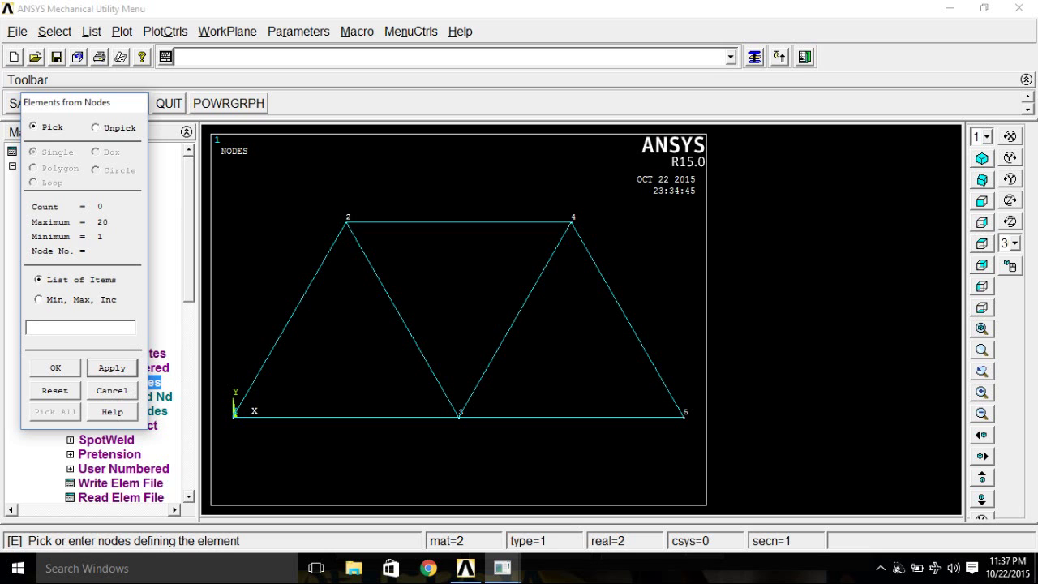
{"action": "left_click", "coordinate": [115, 390]}
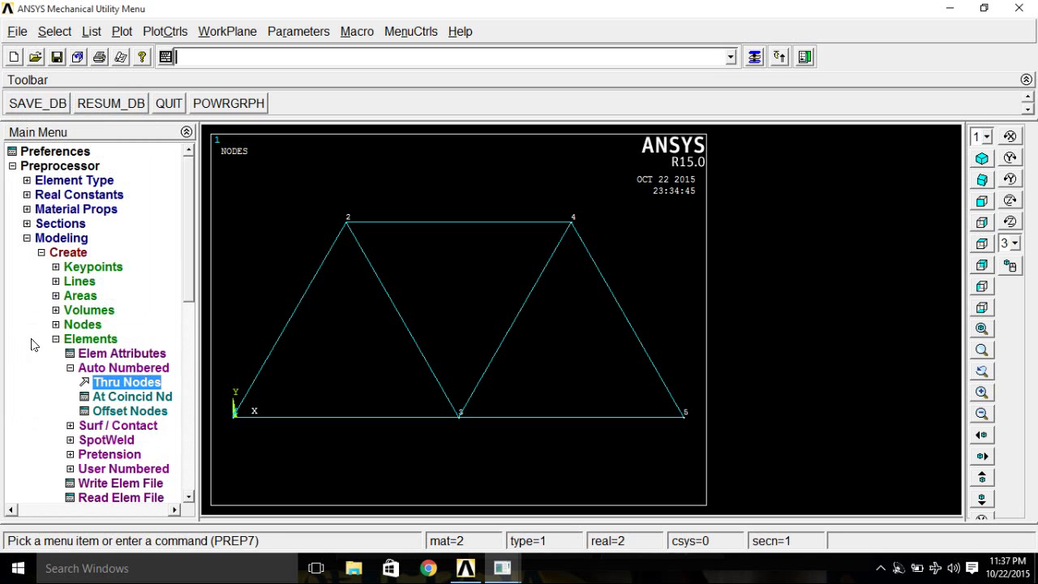
- Define a new analysis of type Static for the truss loads
{"action": "left_click", "coordinate": [68, 340]}
{"action": "left_click", "coordinate": [68, 339]}
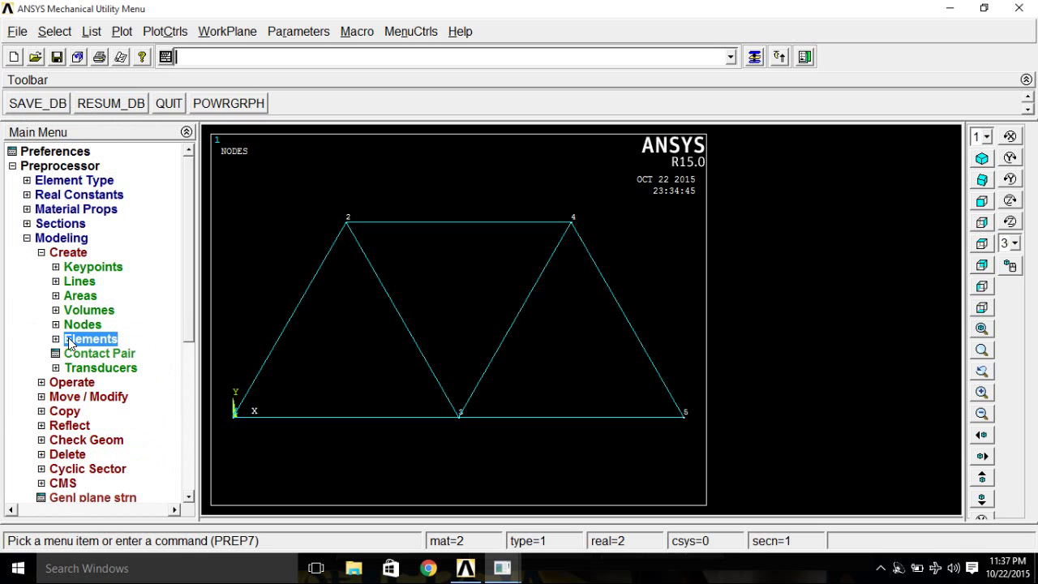
{"action": "left_click", "coordinate": [54, 244]}
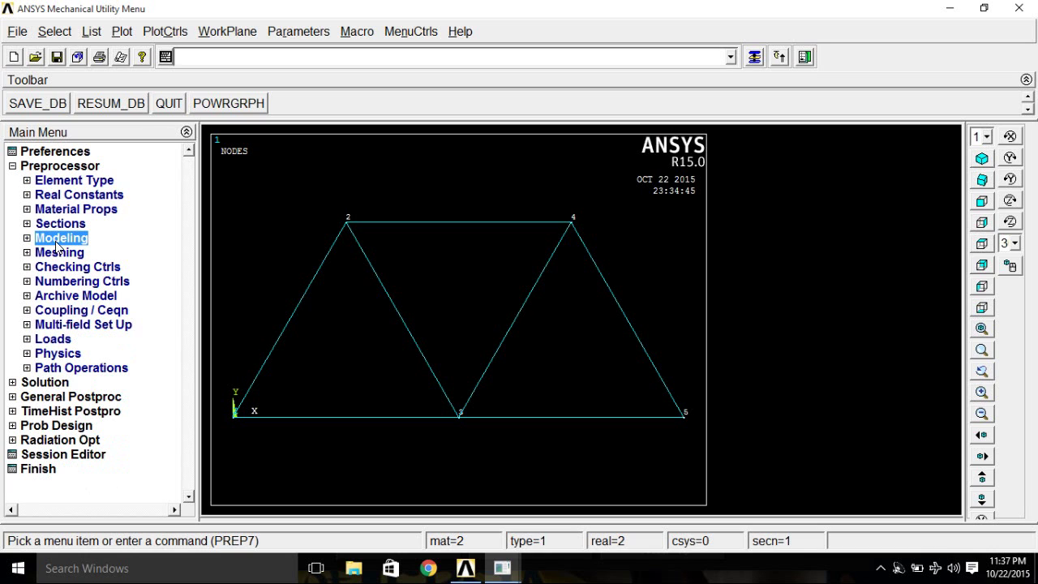
{"action": "left_click", "coordinate": [53, 339]}
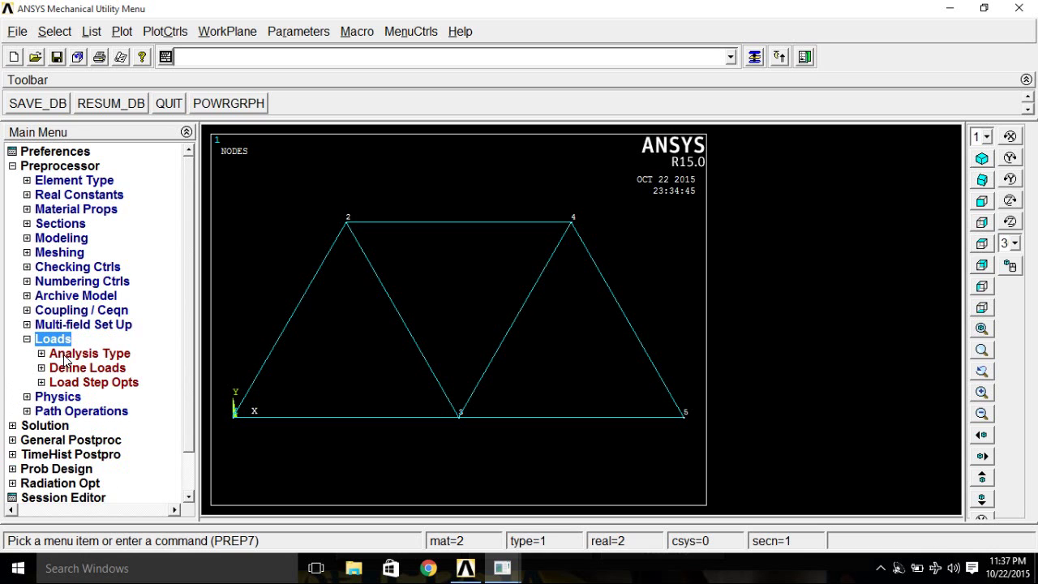
{"action": "left_click", "coordinate": [66, 355]}
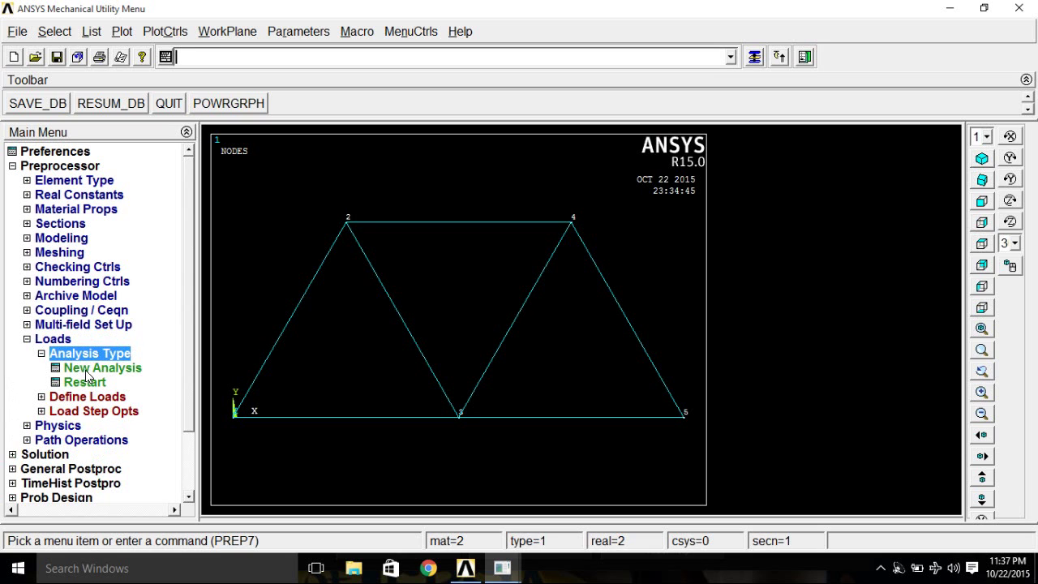
{"action": "left_click", "coordinate": [89, 369]}
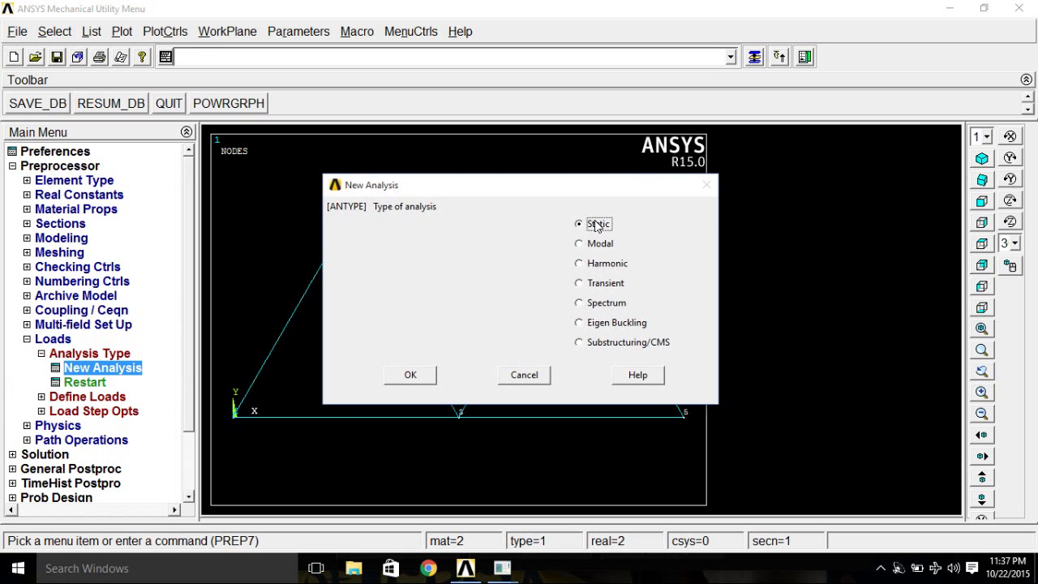
{"action": "left_click", "coordinate": [426, 379]}
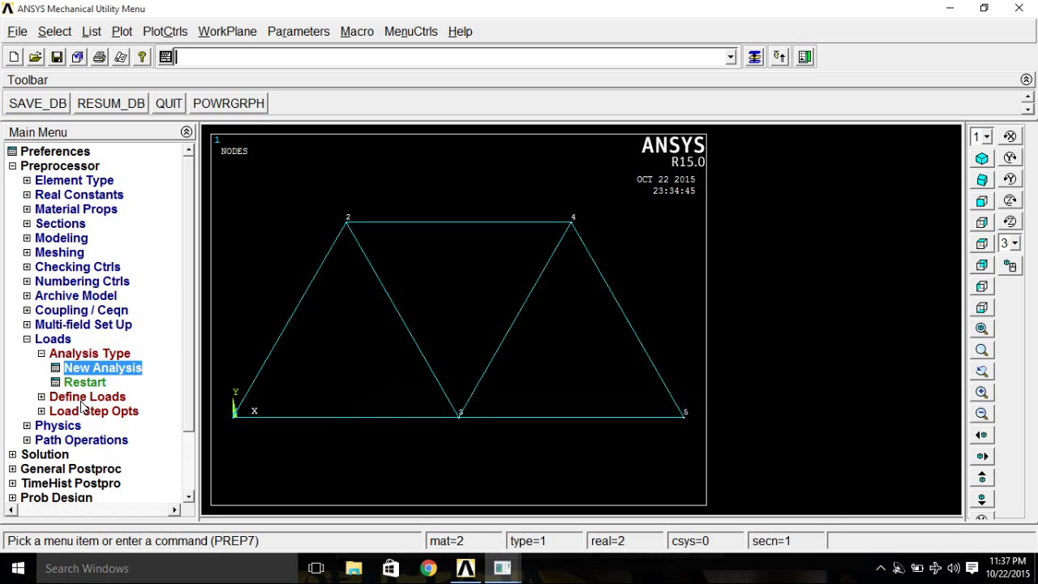
- Apply a structural displacement constraint to node 1 on All DOF with a constant value of 0
{"action": "left_click", "coordinate": [59, 397]}
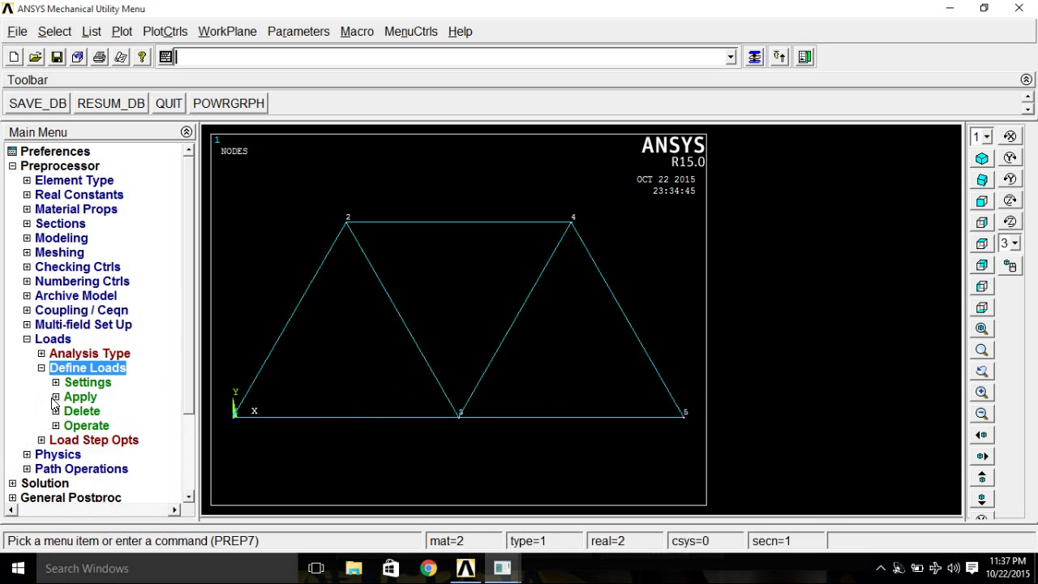
{"action": "left_click", "coordinate": [69, 399]}
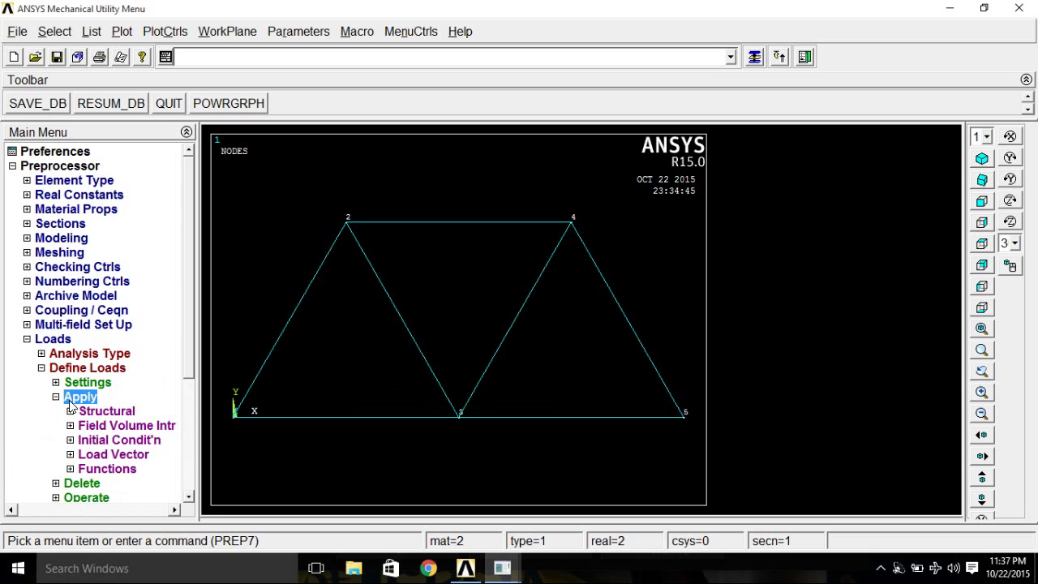
{"action": "left_click", "coordinate": [106, 411]}
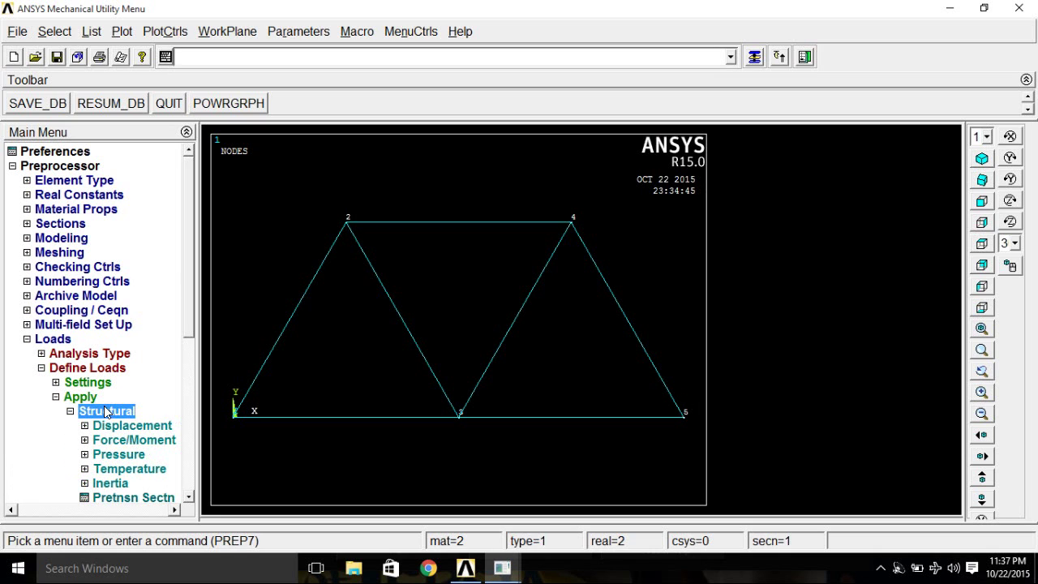
{"action": "left_click", "coordinate": [115, 428]}
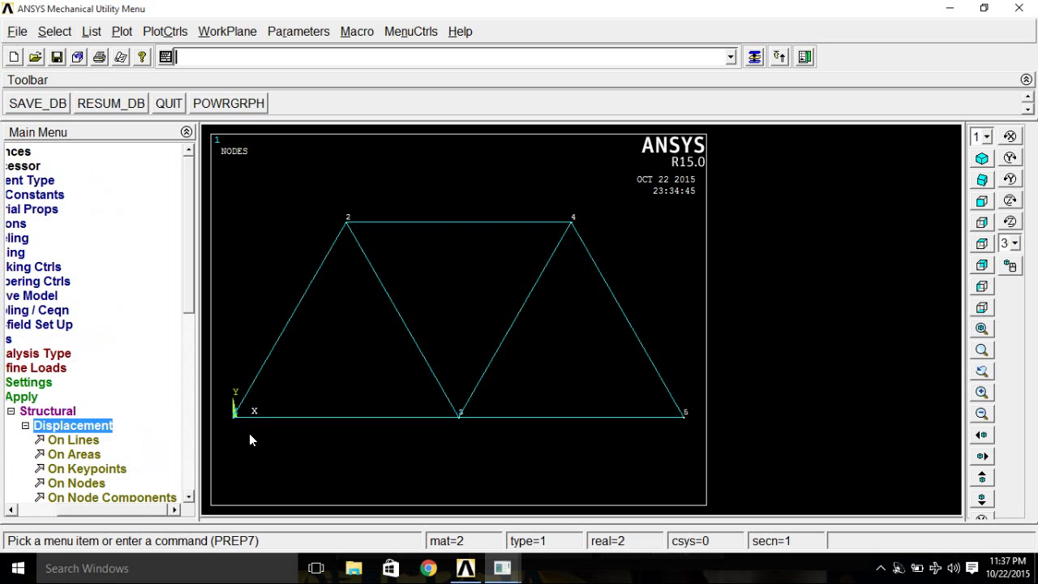
{"action": "left_click", "coordinate": [78, 483]}
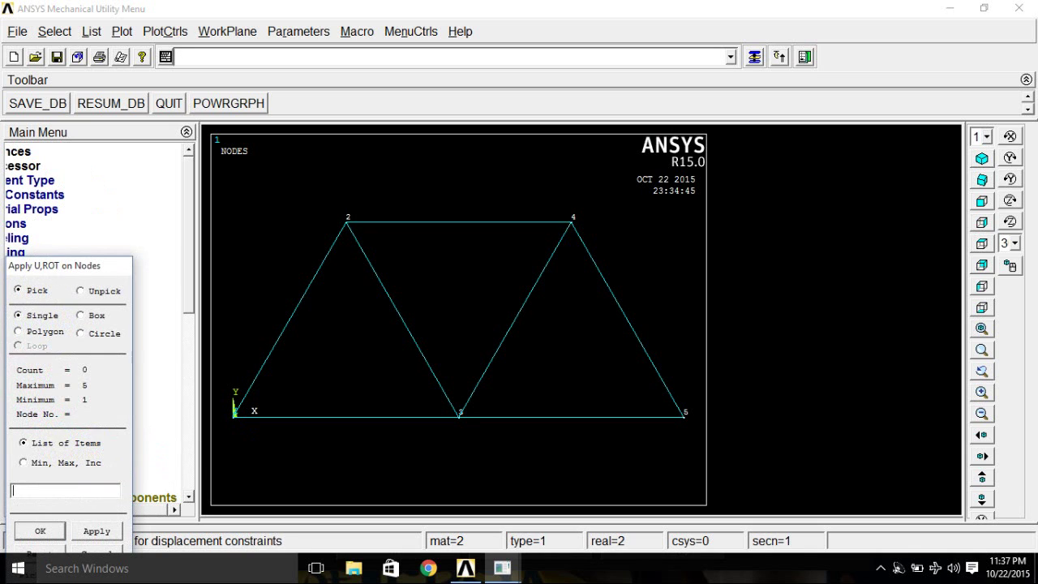
{"action": "left_click_drag", "start_coordinate": [113, 268], "coordinate": [102, 77]}
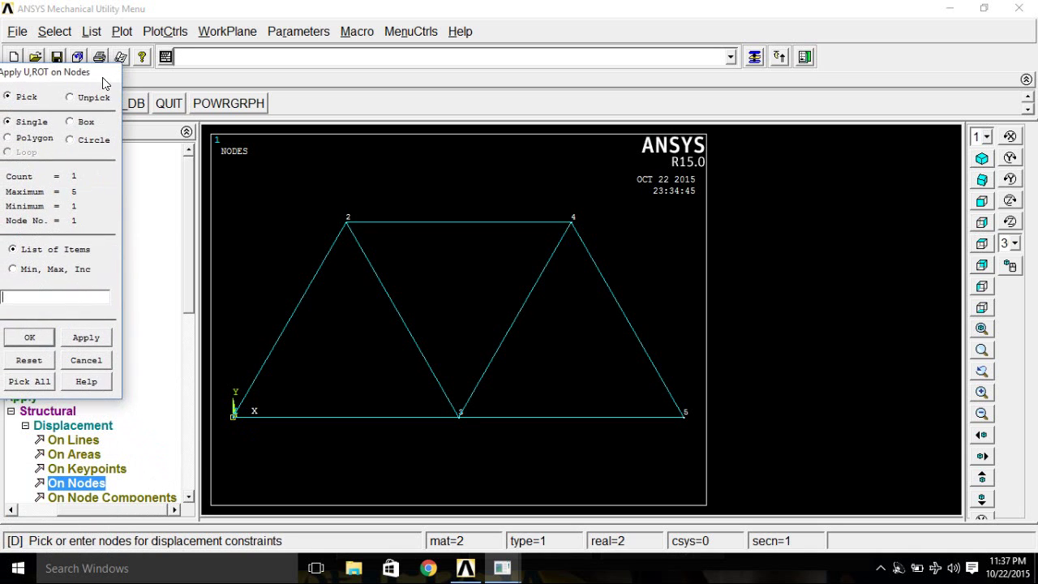
{"action": "left_click", "coordinate": [97, 338]}
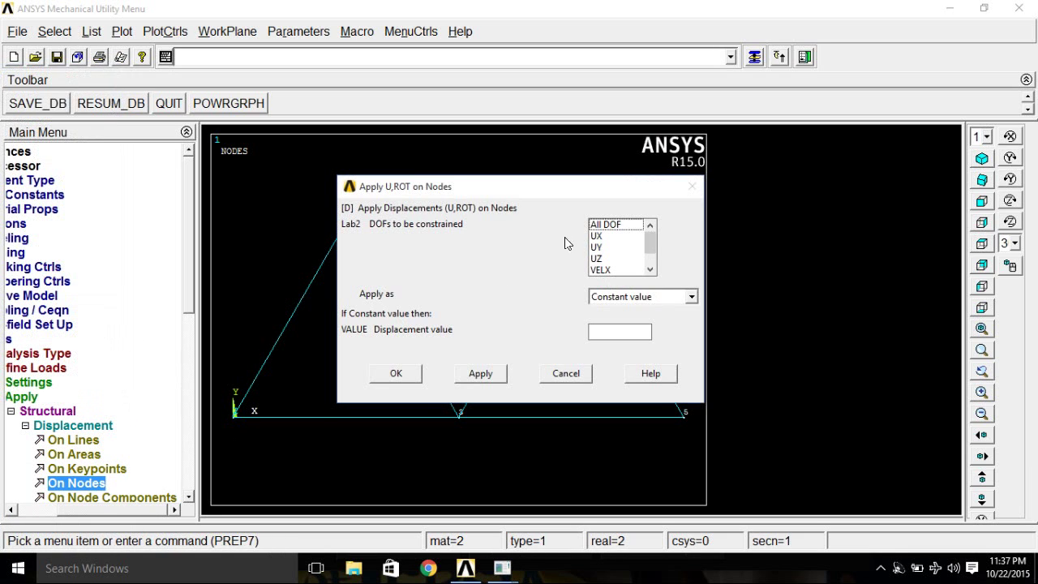
{"action": "left_click", "coordinate": [614, 227]}
{"action": "type", "text": "0"}
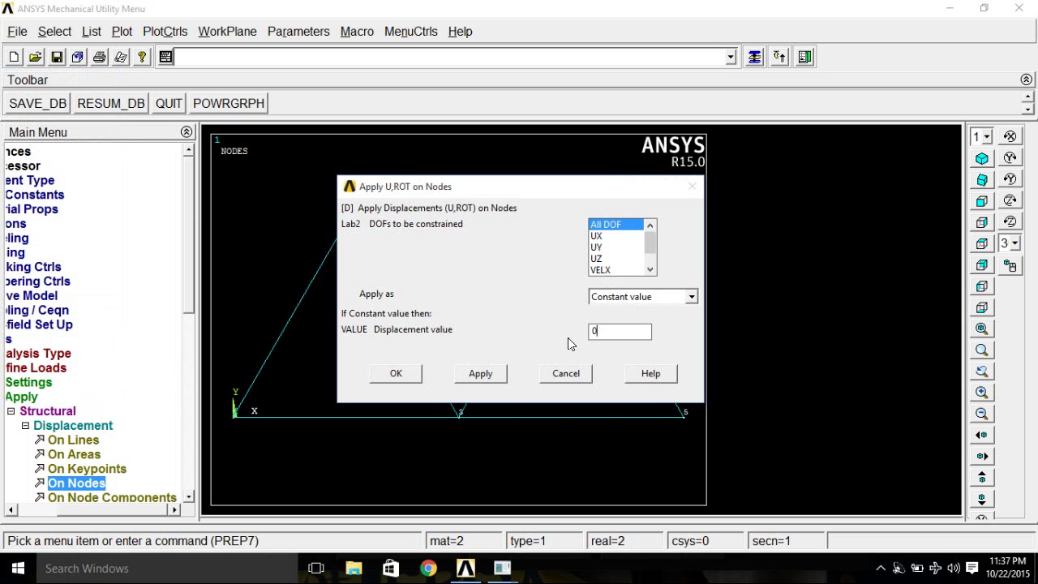
{"action": "left_click", "coordinate": [482, 374]}
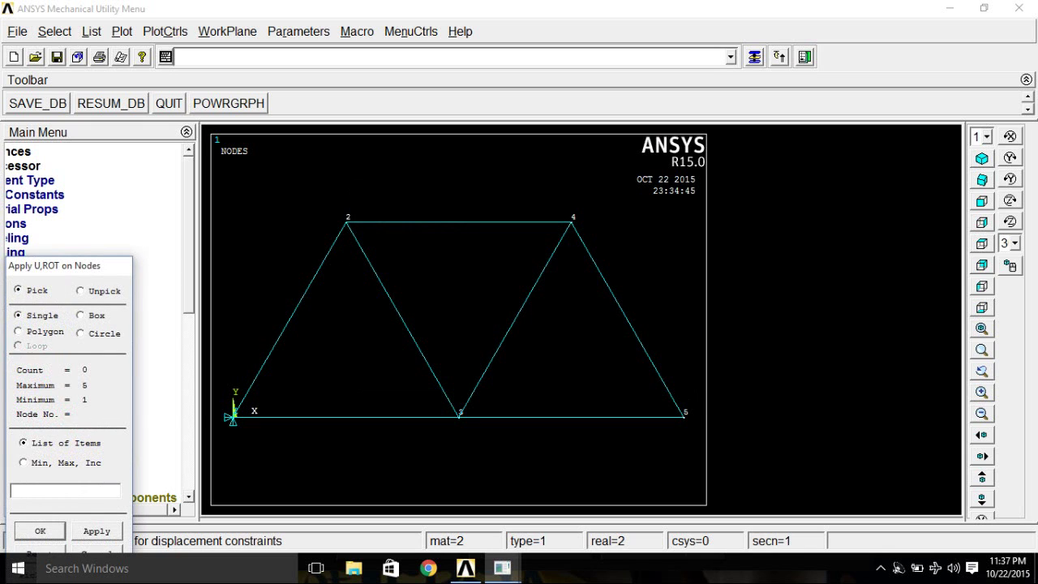
- Constrain node 5 in UY and UZ only, with a constant displacement value of 0
{"action": "left_click_drag", "start_coordinate": [69, 270], "coordinate": [99, 14]}
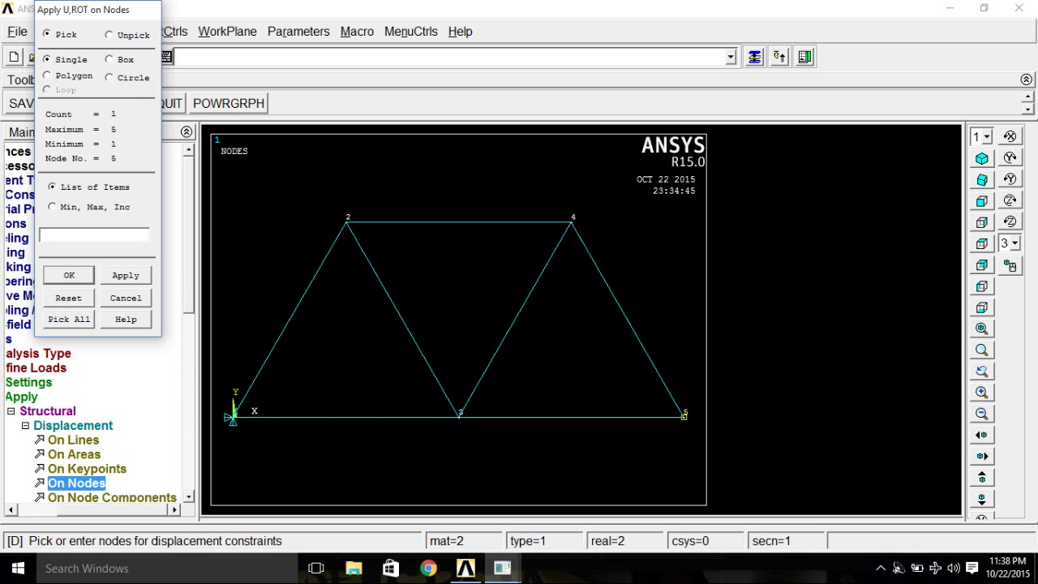
{"action": "left_click", "coordinate": [137, 278]}
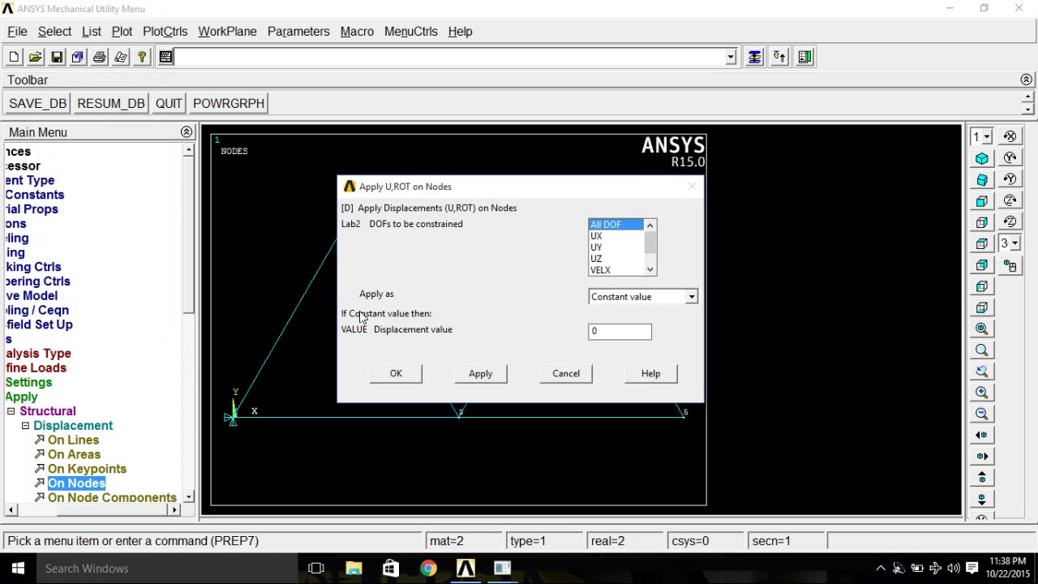
{"action": "left_click", "coordinate": [613, 226]}
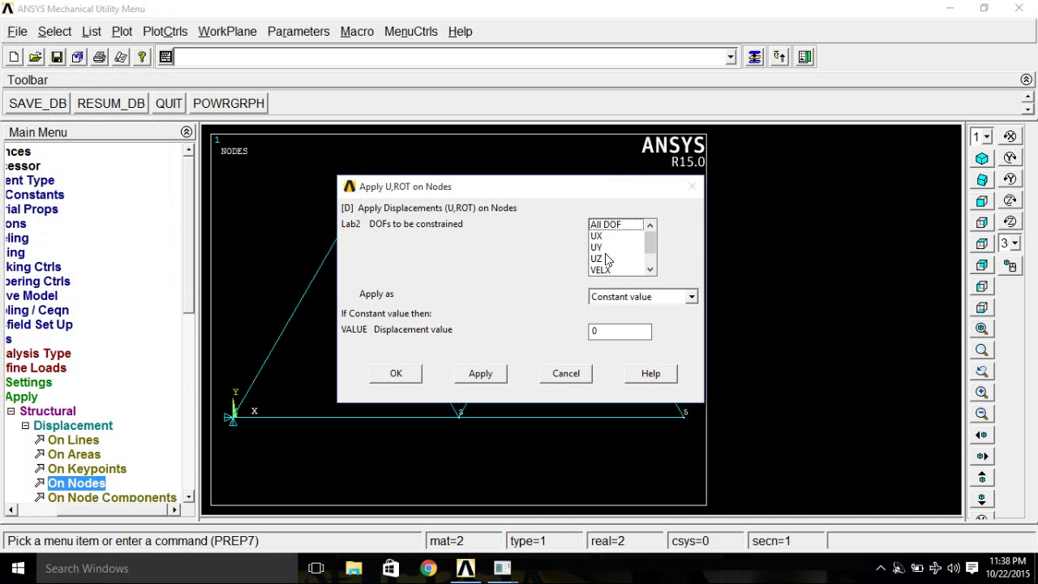
{"action": "left_click", "coordinate": [606, 247]}
{"action": "left_click", "coordinate": [606, 258]}
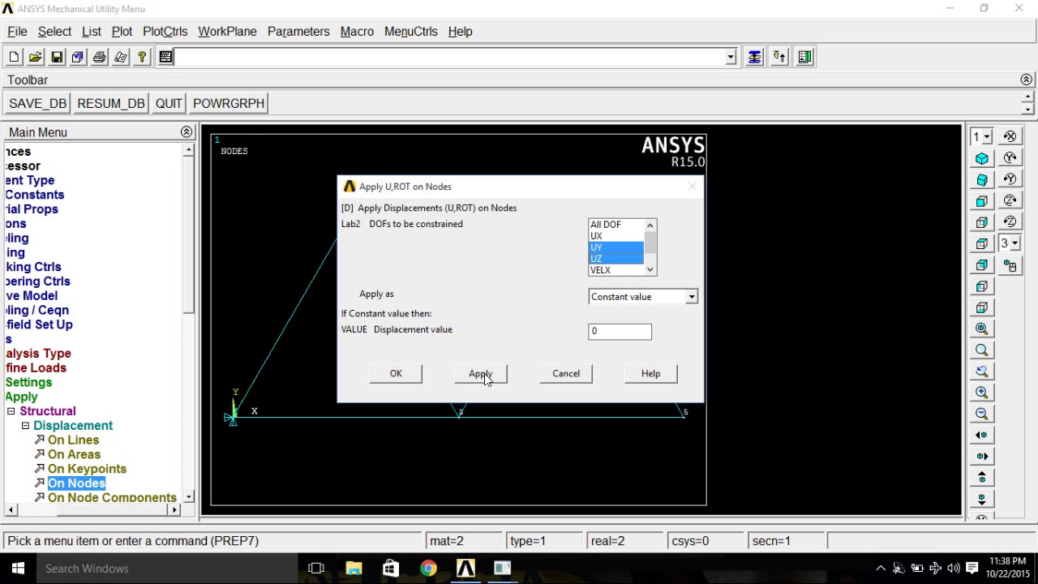
{"action": "left_click", "coordinate": [395, 372]}
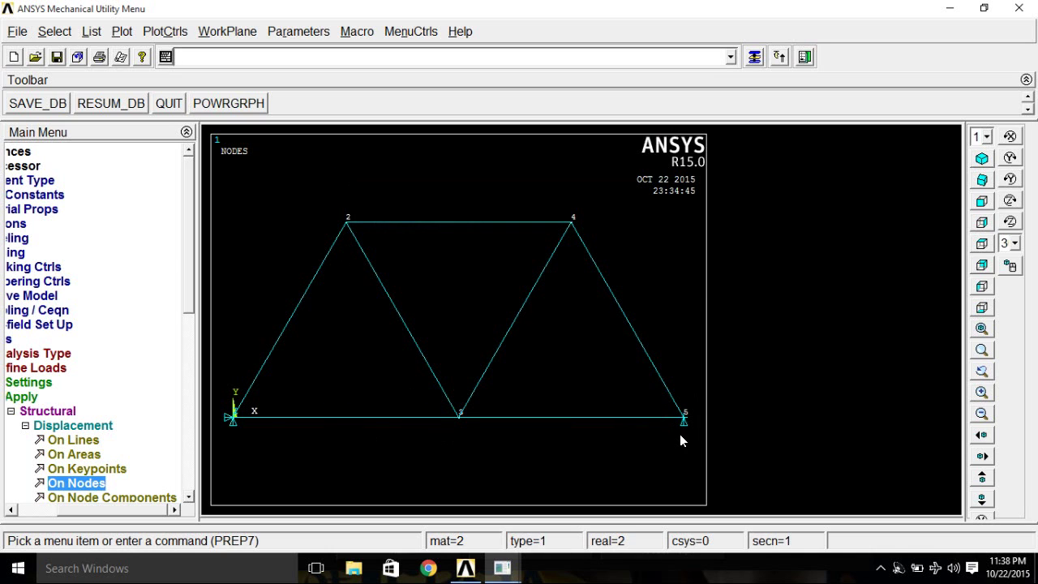
- Apply a force of -280 in the FY direction as a constant value on node 1
{"action": "left_click", "coordinate": [78, 425]}
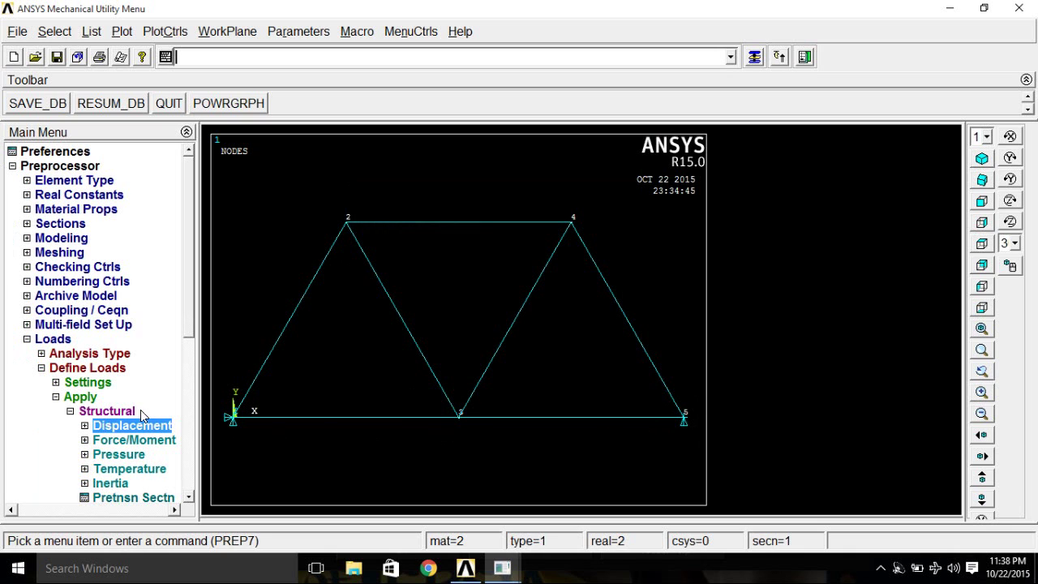
{"action": "left_click", "coordinate": [113, 443]}
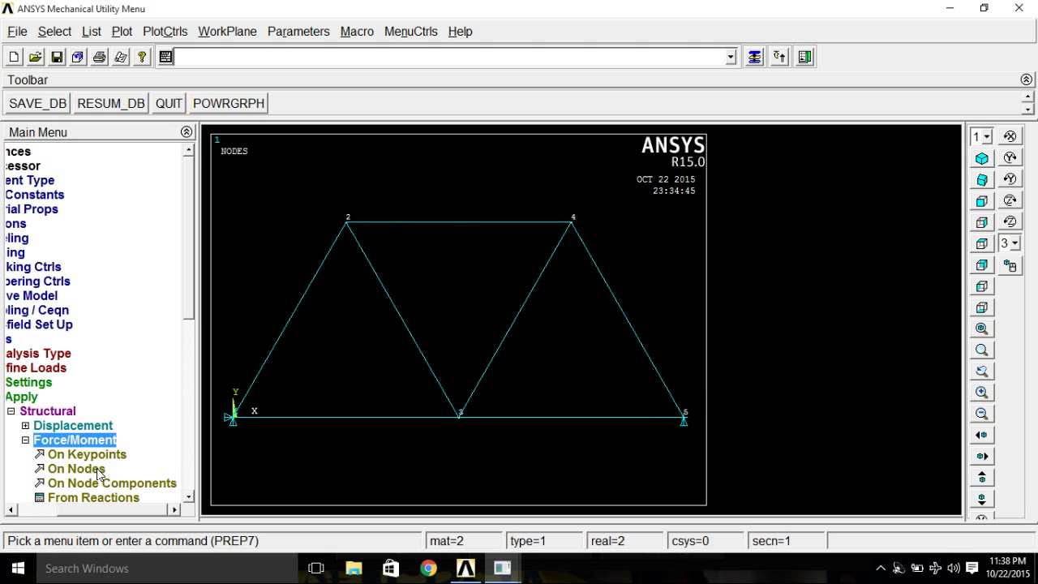
{"action": "left_click", "coordinate": [52, 443]}
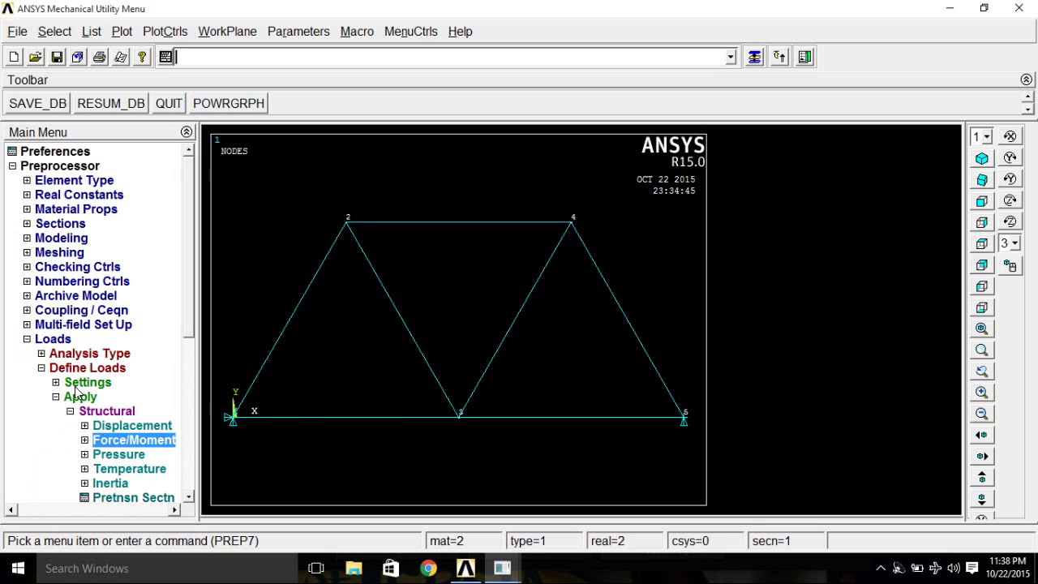
{"action": "left_click", "coordinate": [111, 443]}
{"action": "left_click", "coordinate": [85, 472]}
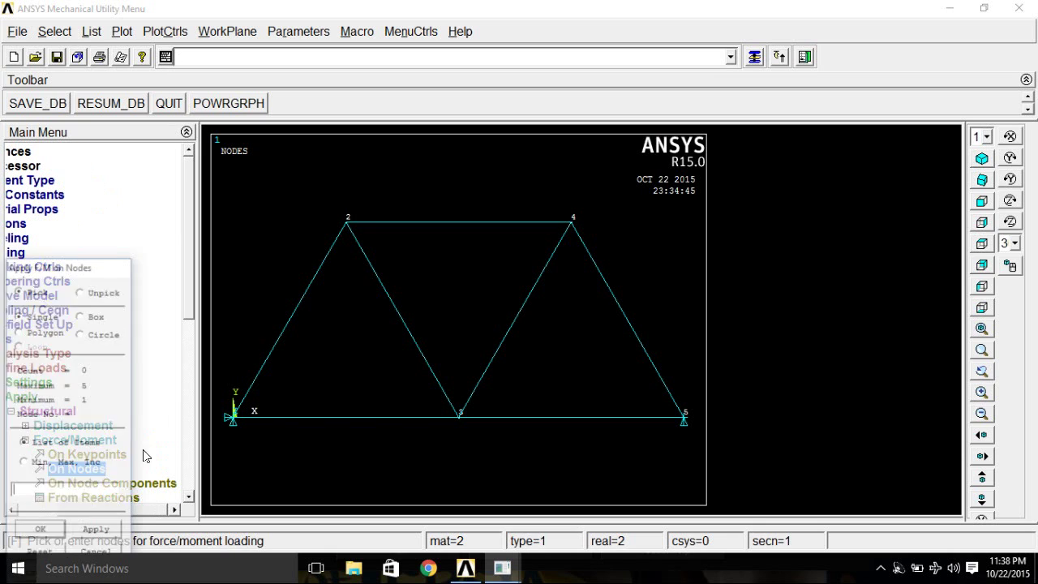
{"action": "left_click", "coordinate": [232, 417]}
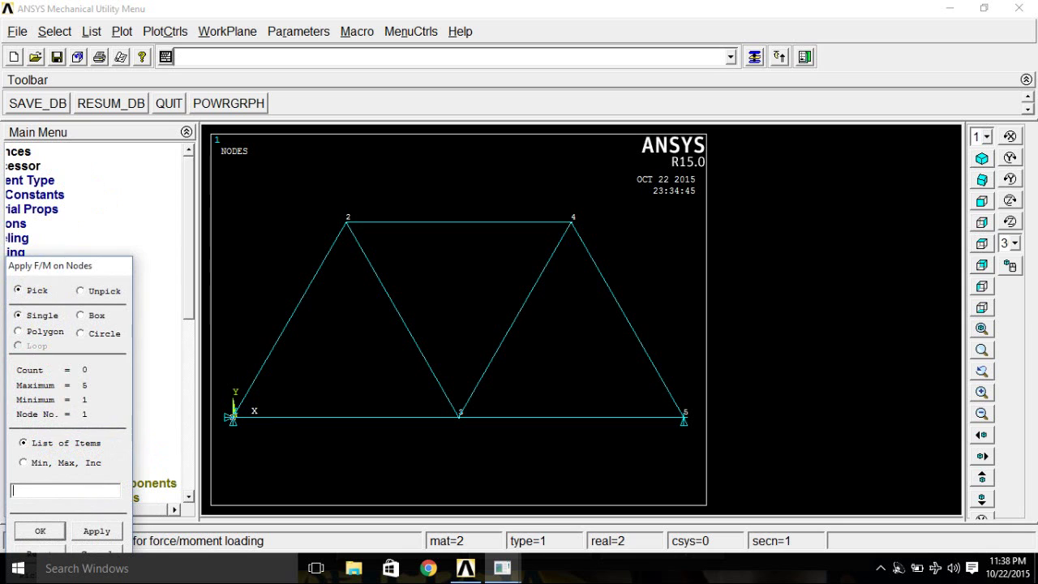
{"action": "left_click", "coordinate": [107, 533]}
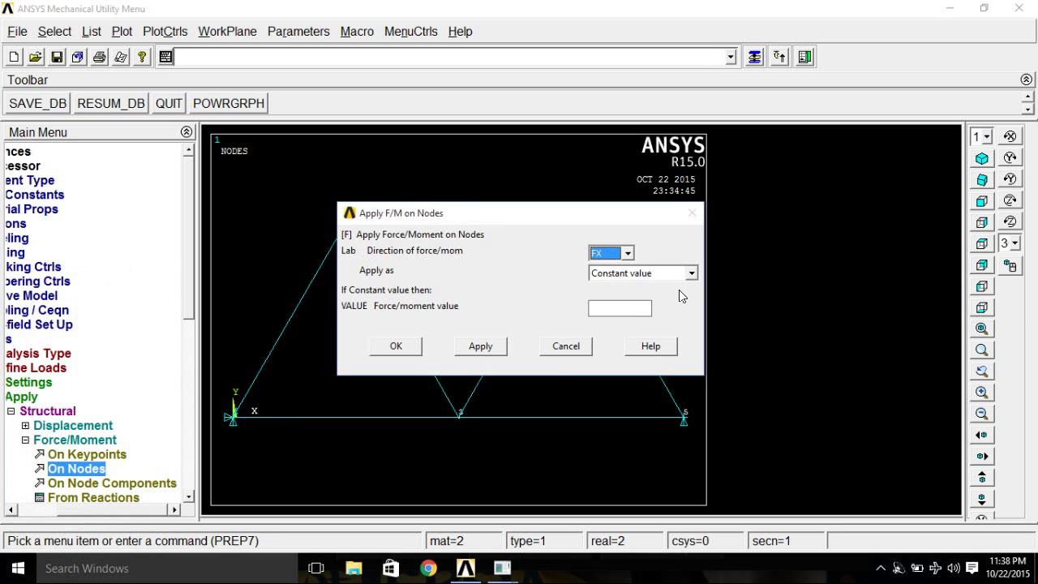
{"action": "left_click", "coordinate": [596, 252]}
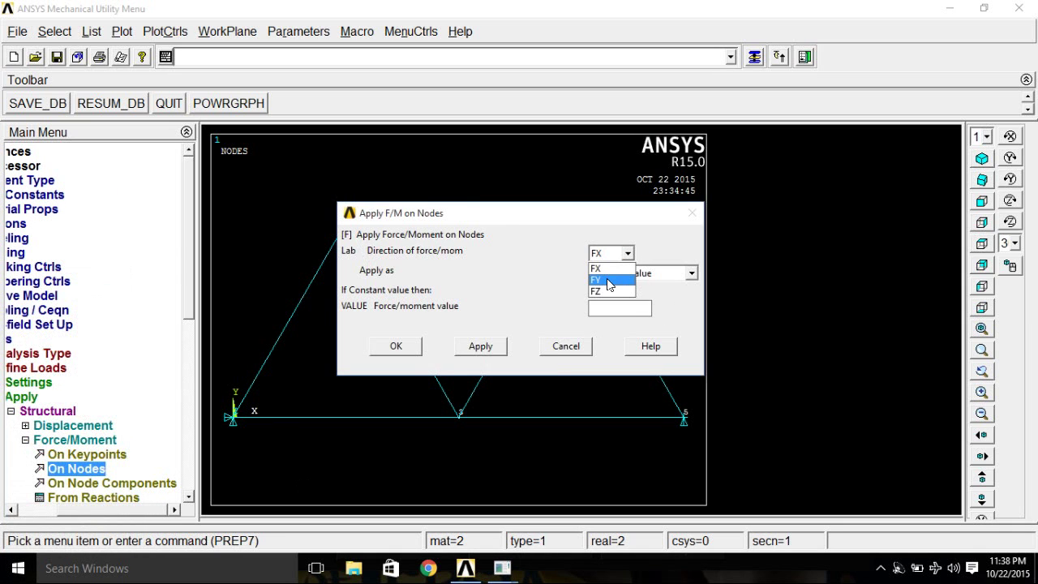
{"action": "left_click", "coordinate": [608, 276]}
{"action": "left_click", "coordinate": [603, 308]}
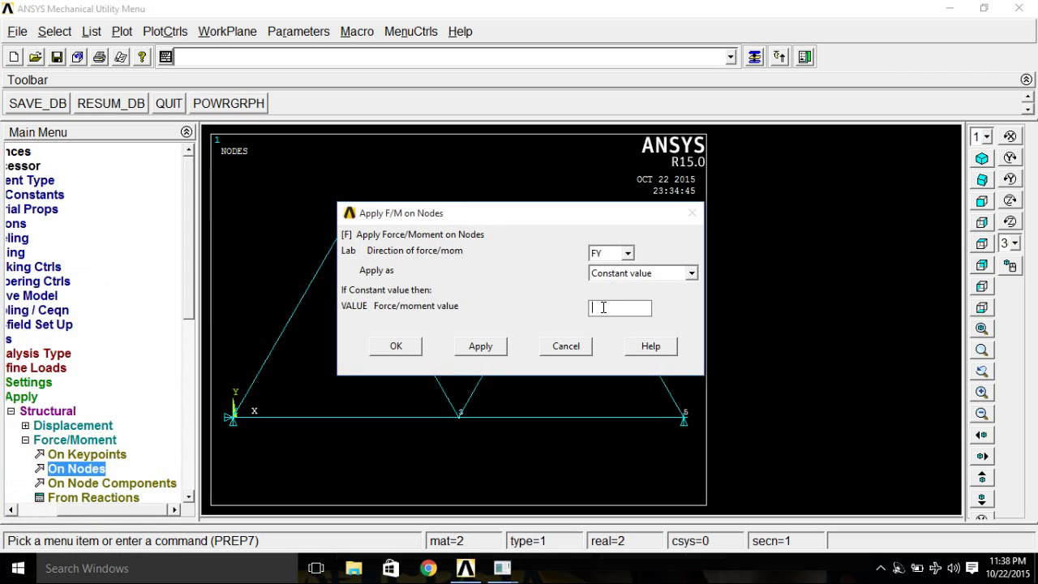
{"action": "type", "text": "-200"}
{"action": "key", "text": "BackSpace"}
{"action": "key", "text": "BackSpace"}
{"action": "type", "text": "80"}
{"action": "left_click", "coordinate": [480, 346]}
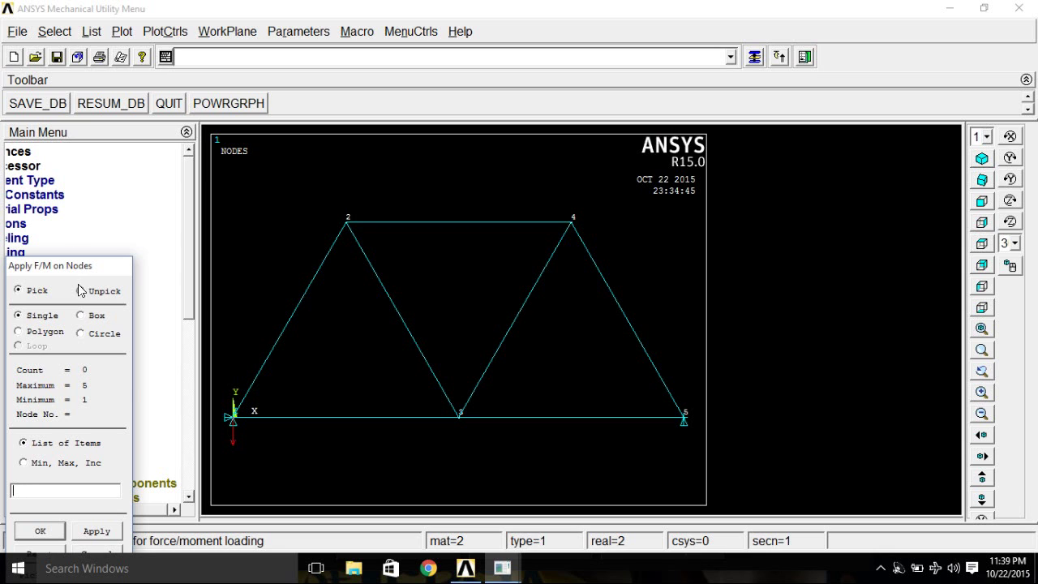
- Apply a constant FY force of -210 on node 3
{"action": "left_click_drag", "start_coordinate": [92, 266], "coordinate": [109, 131]}
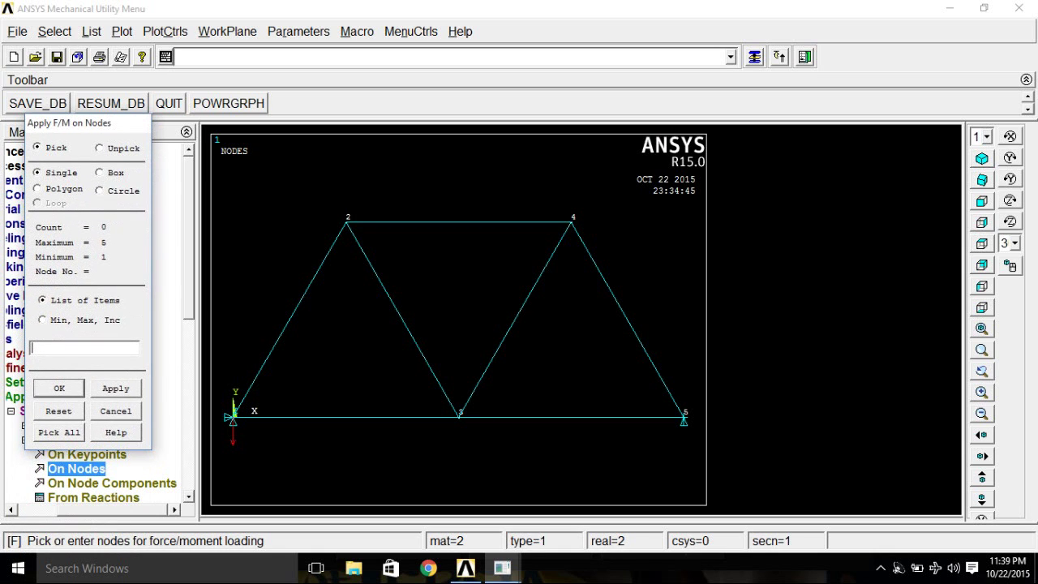
{"action": "left_click", "coordinate": [459, 415]}
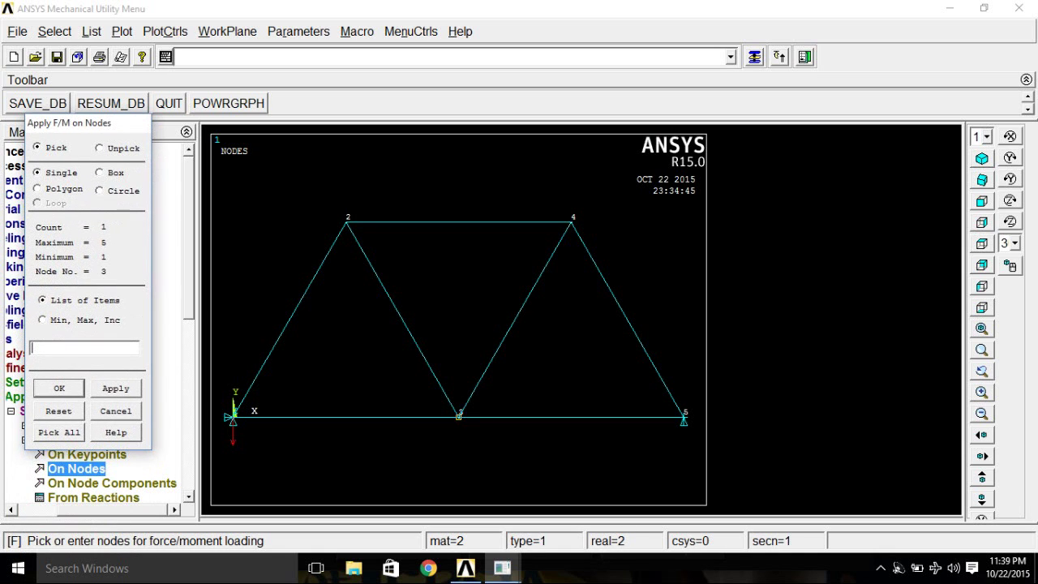
{"action": "left_click", "coordinate": [116, 388]}
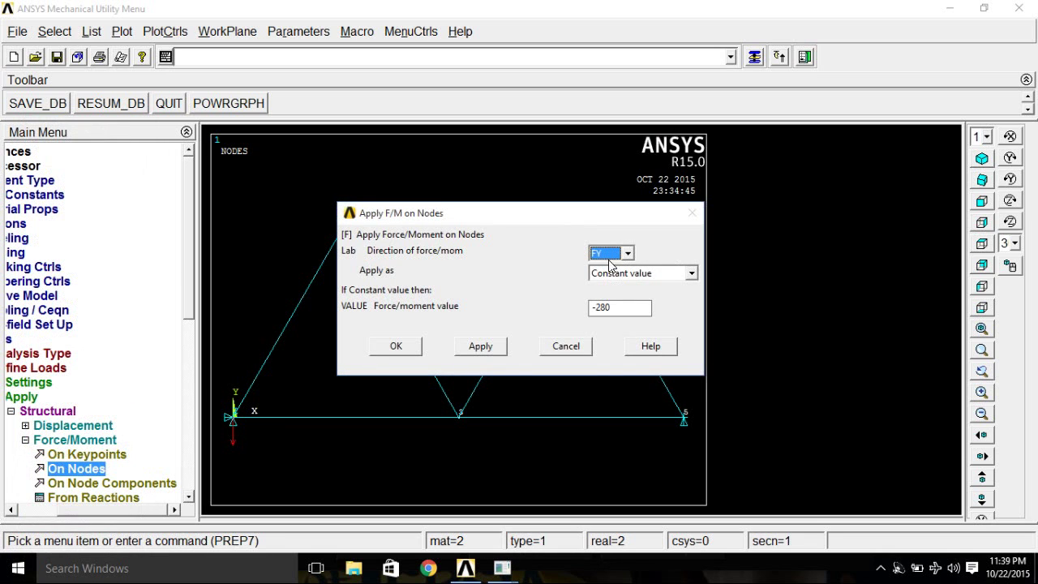
{"action": "left_click", "coordinate": [609, 309]}
{"action": "key", "text": "BackSpace"}
{"action": "key", "text": "BackSpace"}
{"action": "type", "text": "10"}
{"action": "left_click", "coordinate": [481, 349]}
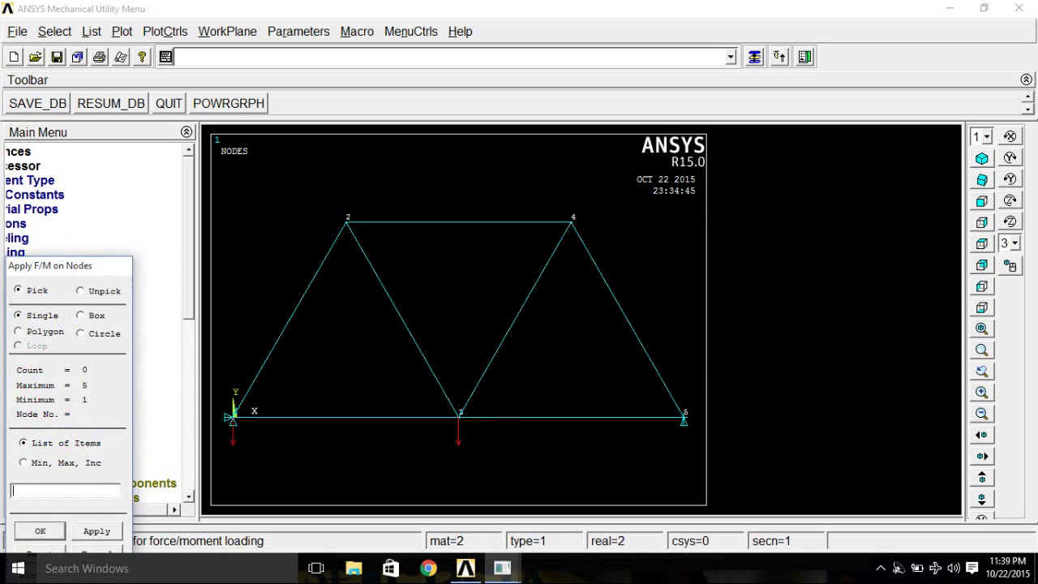
- Apply a constant FY force of -280 on node 5 and finish defining the loads
{"action": "left_click", "coordinate": [104, 494]}
{"action": "left_click", "coordinate": [118, 532]}
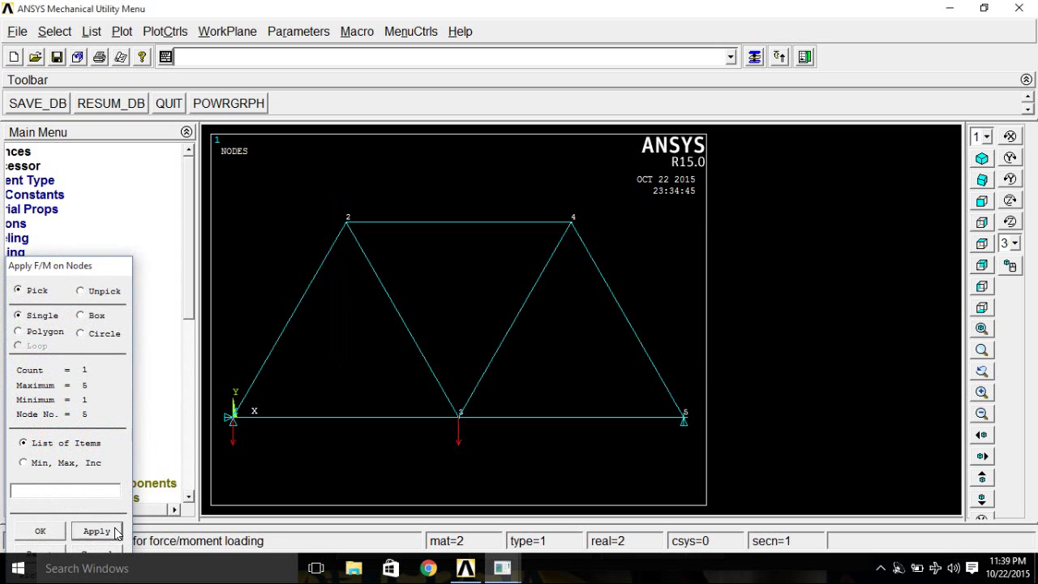
{"action": "left_click", "coordinate": [605, 307]}
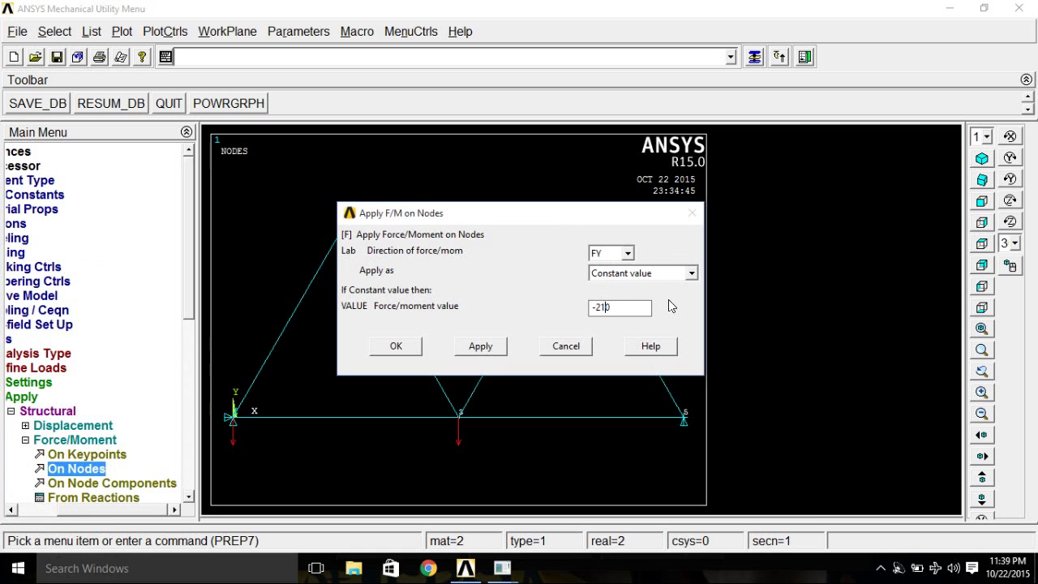
{"action": "key", "text": "BackSpace"}
{"action": "type", "text": "8"}
{"action": "left_click", "coordinate": [387, 354]}
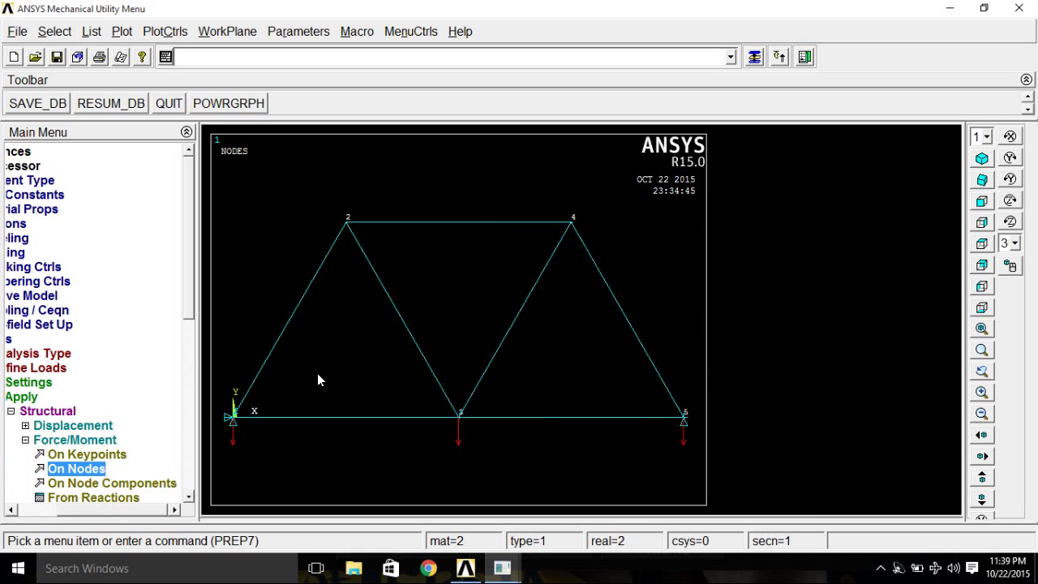
{"action": "left_click", "coordinate": [32, 412]}
{"action": "left_click", "coordinate": [57, 397]}
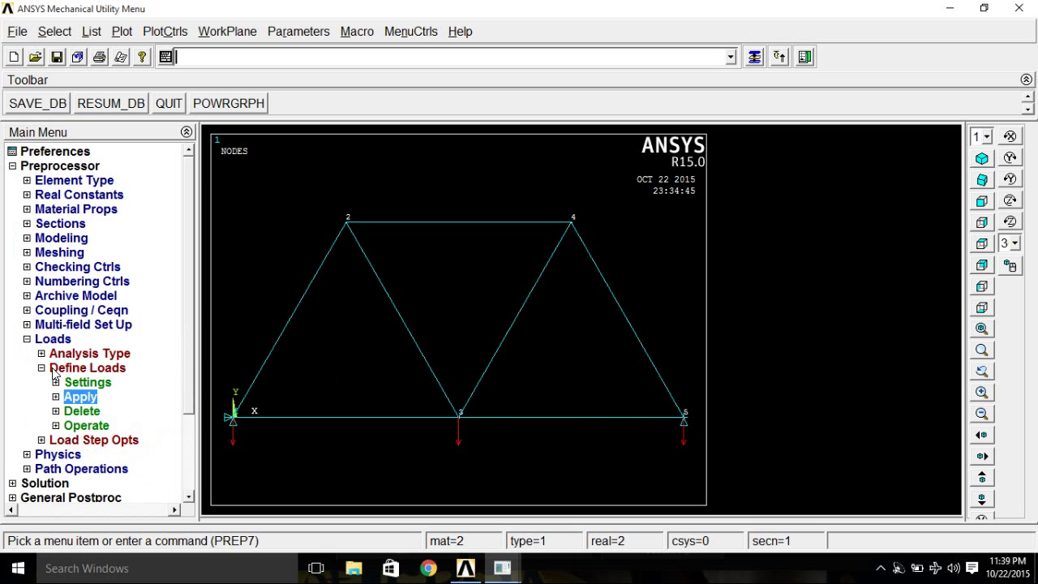
{"action": "left_click", "coordinate": [52, 370]}
{"action": "left_click", "coordinate": [34, 339]}
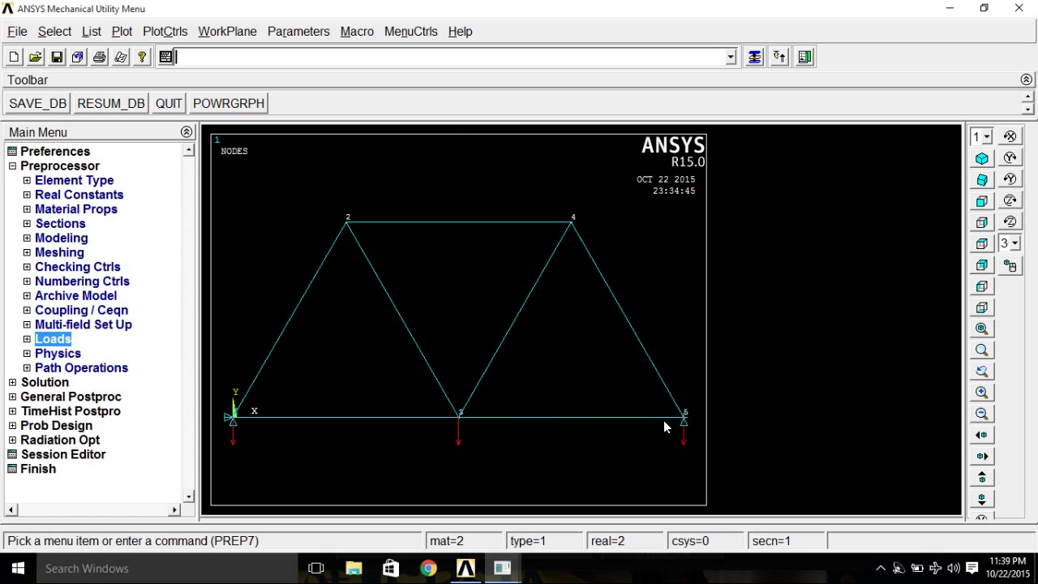
- Solve the current load step, and dismiss the completion note and the status listing
{"action": "left_click", "coordinate": [32, 384]}
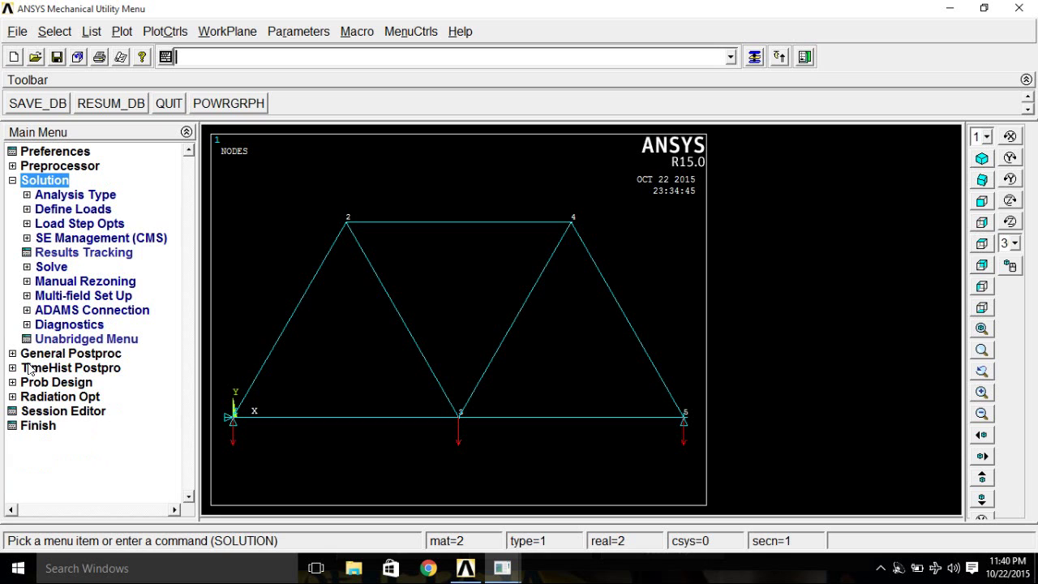
{"action": "left_click", "coordinate": [51, 267]}
{"action": "left_click", "coordinate": [65, 281]}
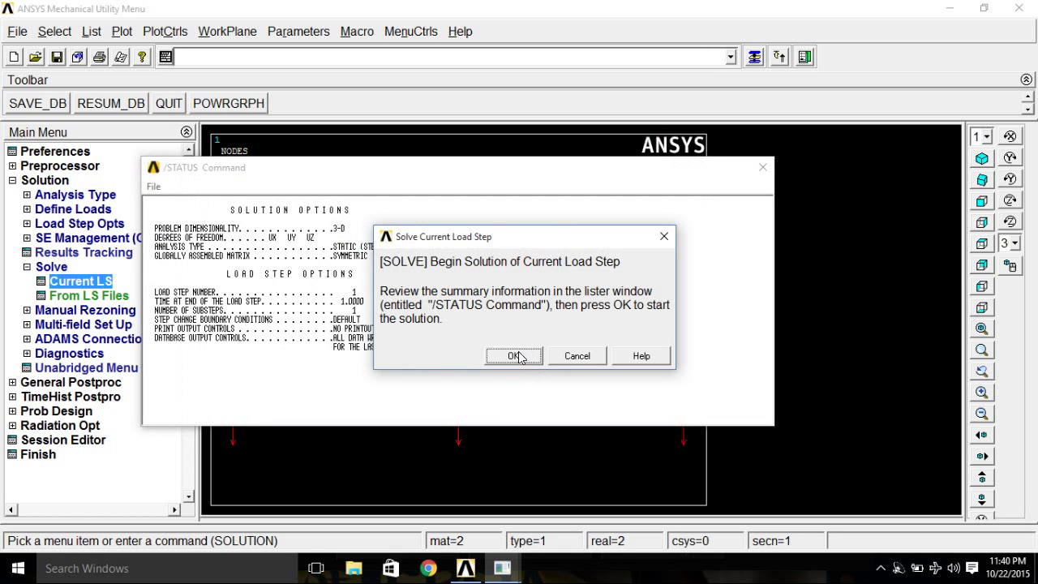
{"action": "left_click", "coordinate": [517, 356]}
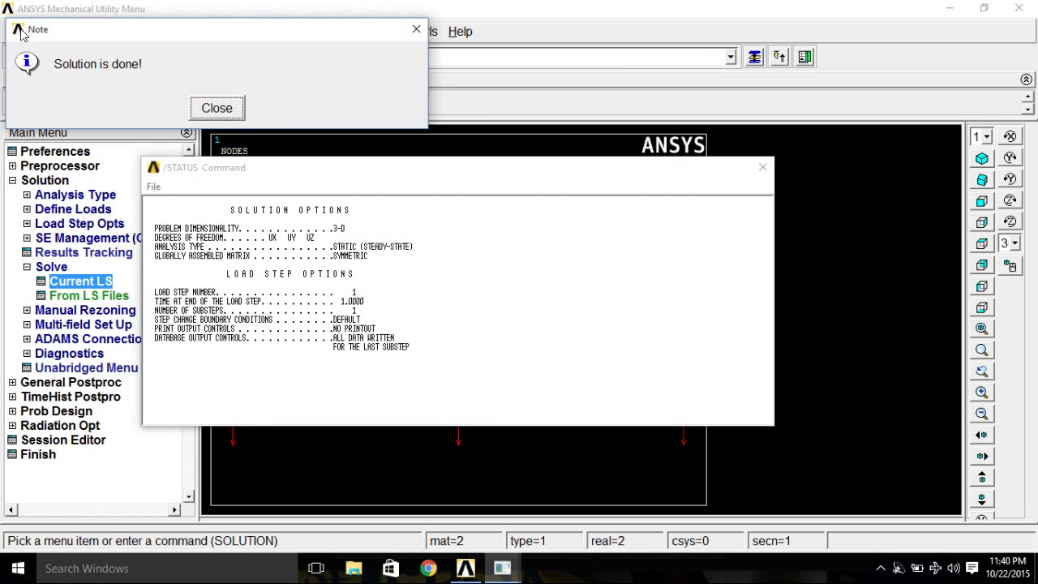
{"action": "left_click", "coordinate": [217, 108]}
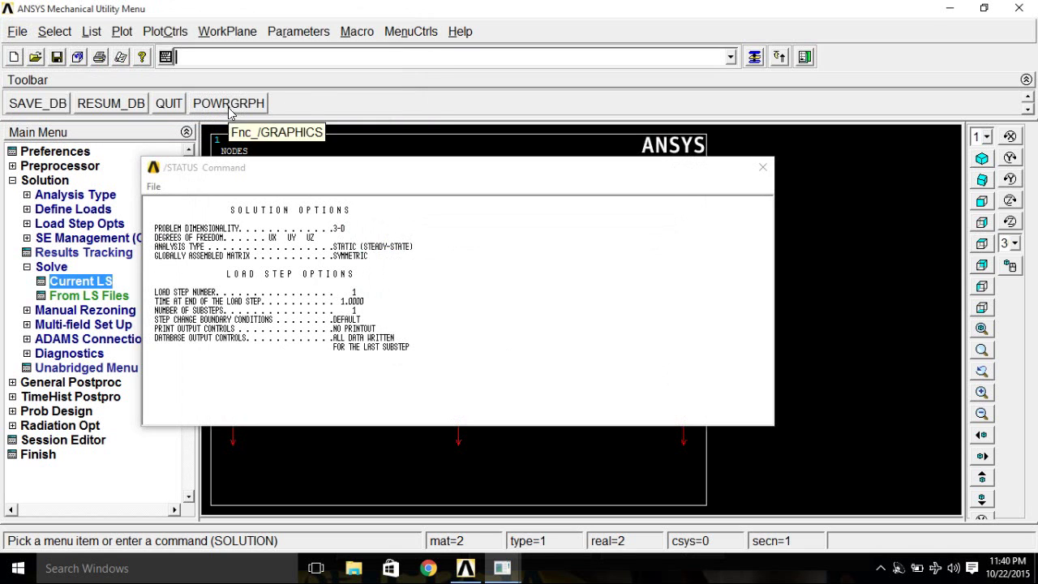
{"action": "left_click", "coordinate": [761, 168]}
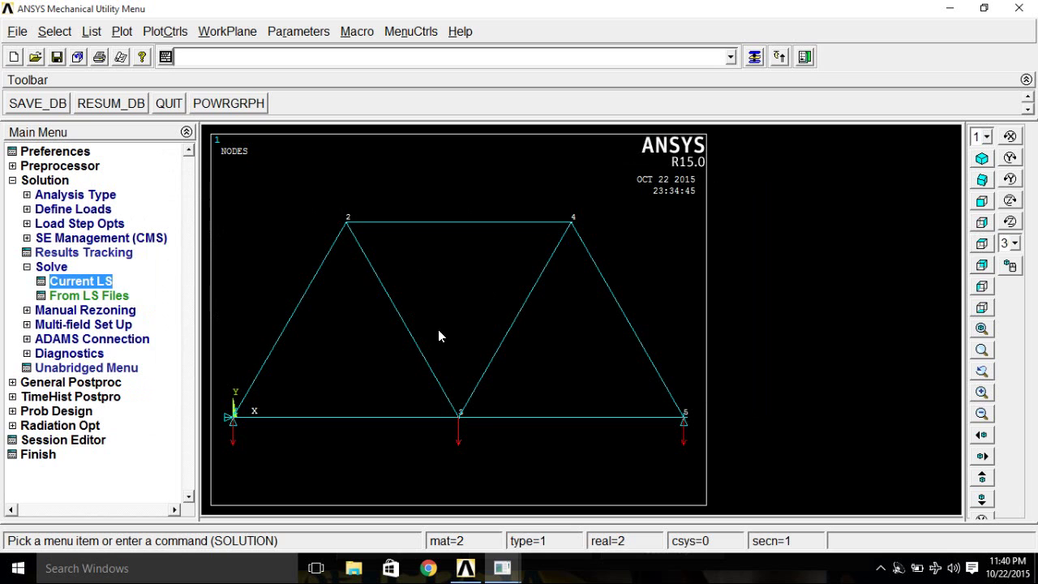
{"action": "left_click", "coordinate": [41, 267]}
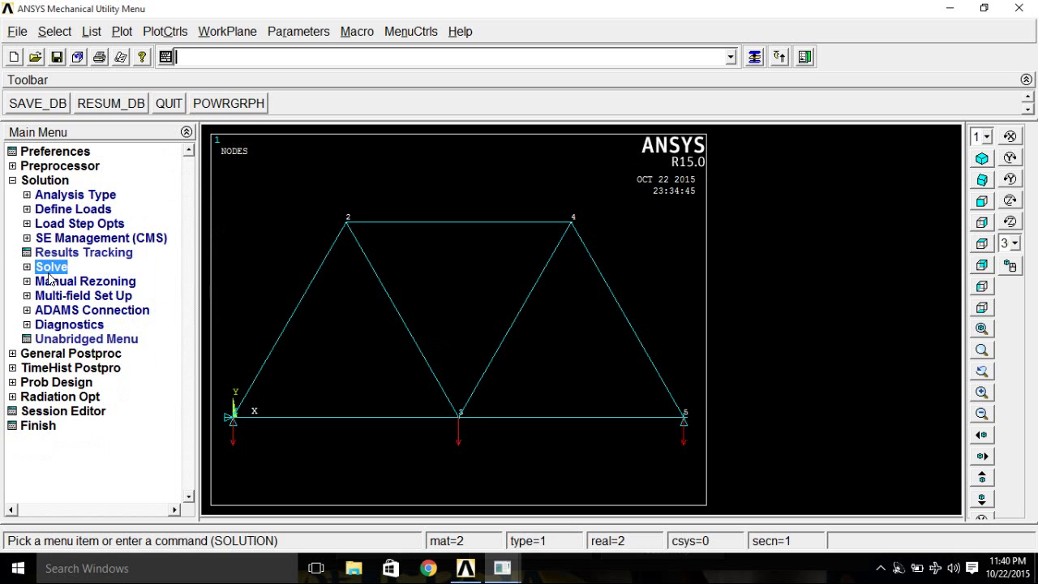
- Plot the truss's deformed shape together with the undeformed shape, using the Def + undeformed option
{"action": "left_click", "coordinate": [33, 166]}
{"action": "left_click", "coordinate": [34, 167]}
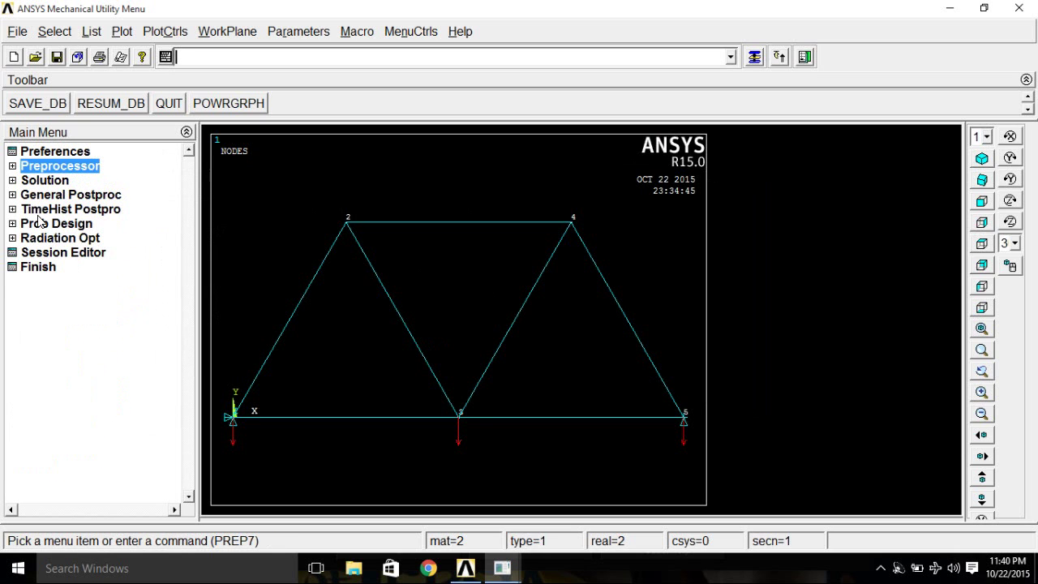
{"action": "left_click", "coordinate": [32, 198]}
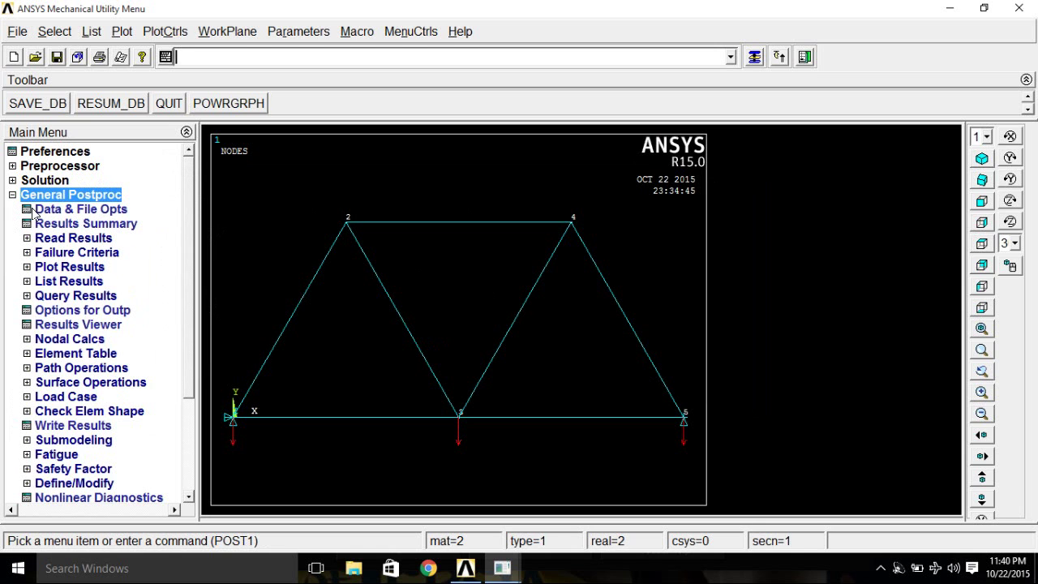
{"action": "left_click", "coordinate": [52, 267]}
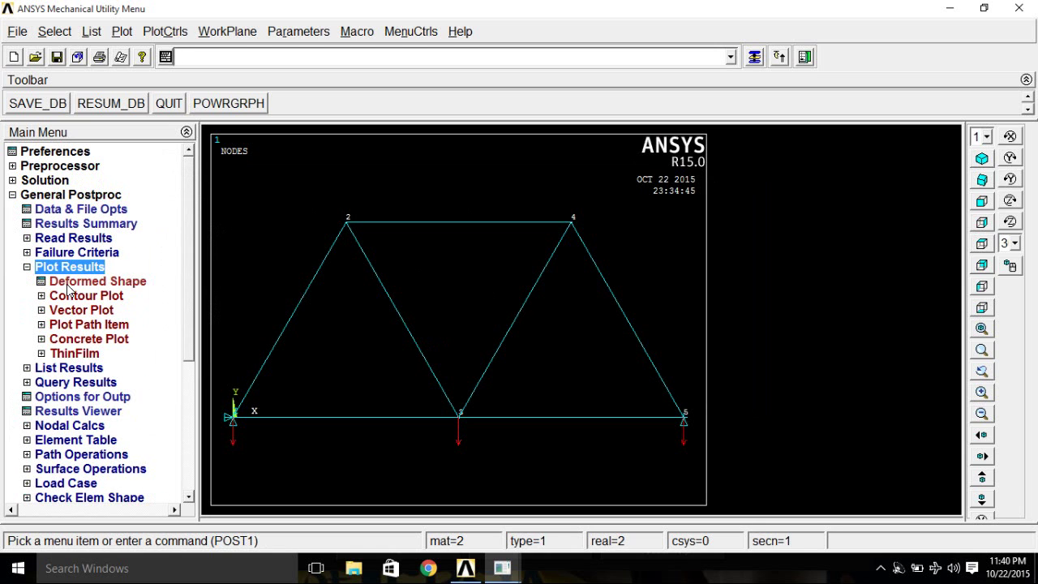
{"action": "left_click", "coordinate": [73, 282]}
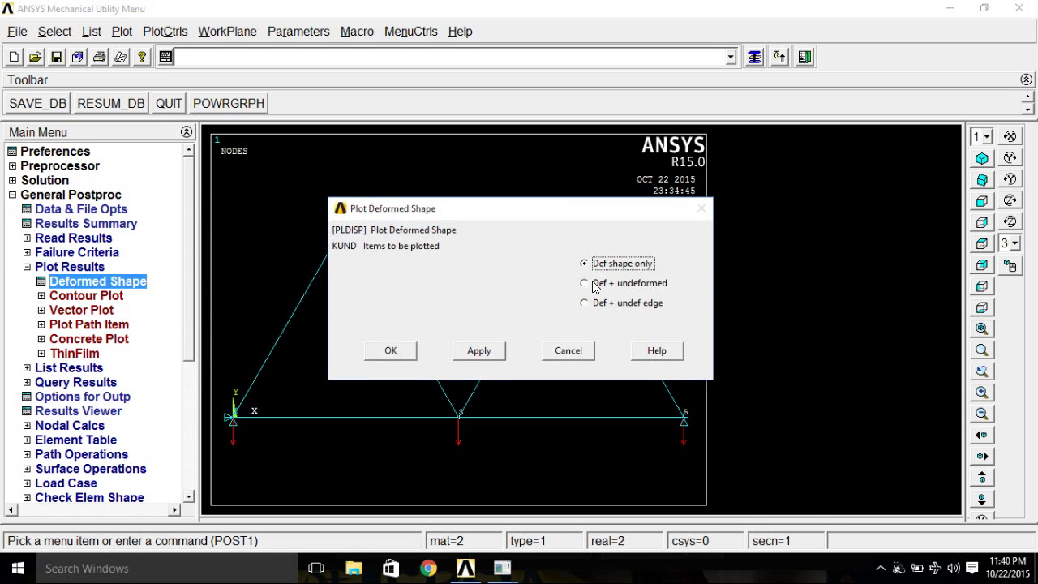
{"action": "left_click", "coordinate": [595, 287]}
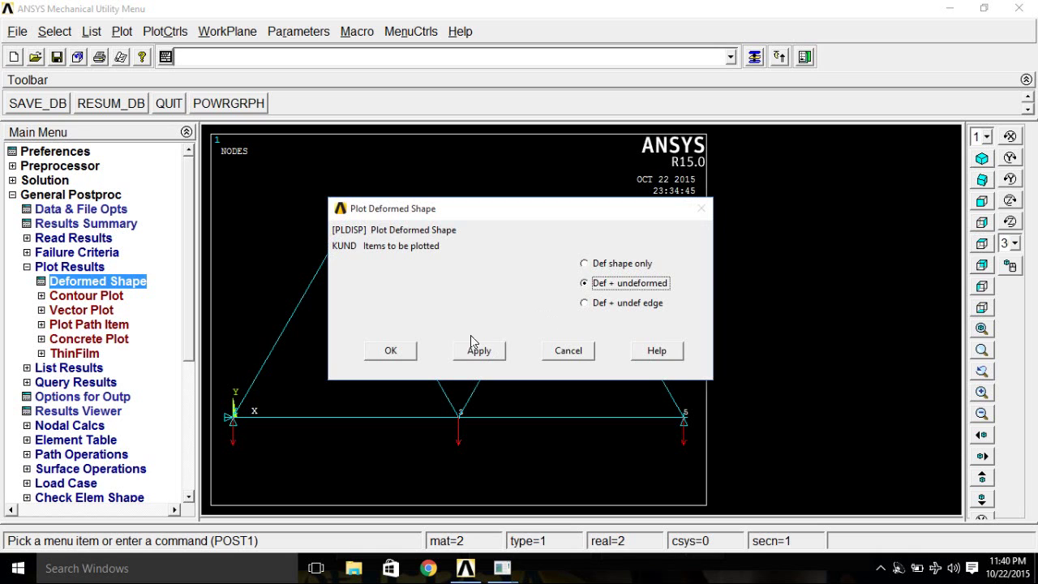
{"action": "left_click", "coordinate": [393, 350]}
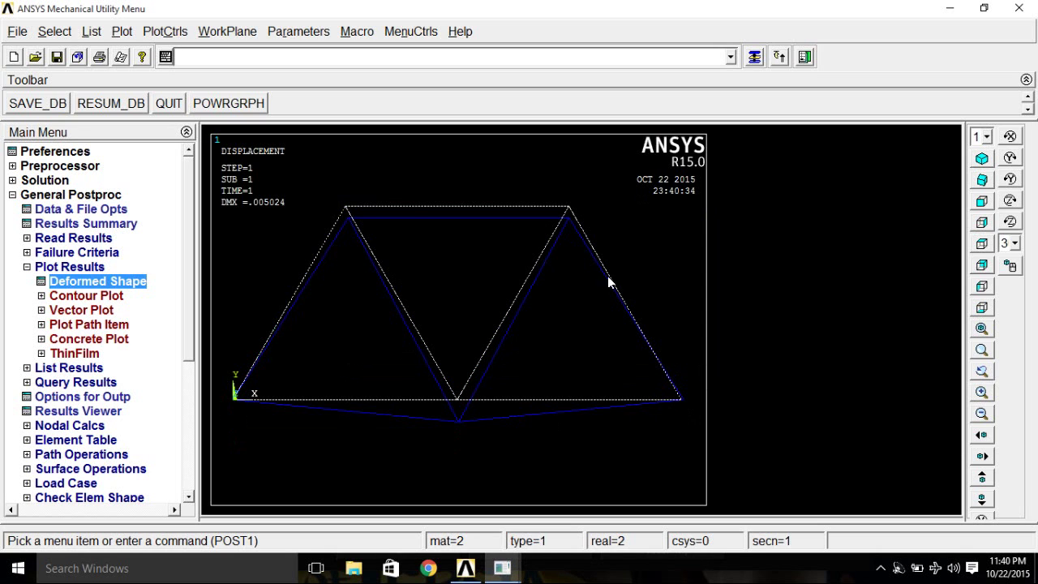